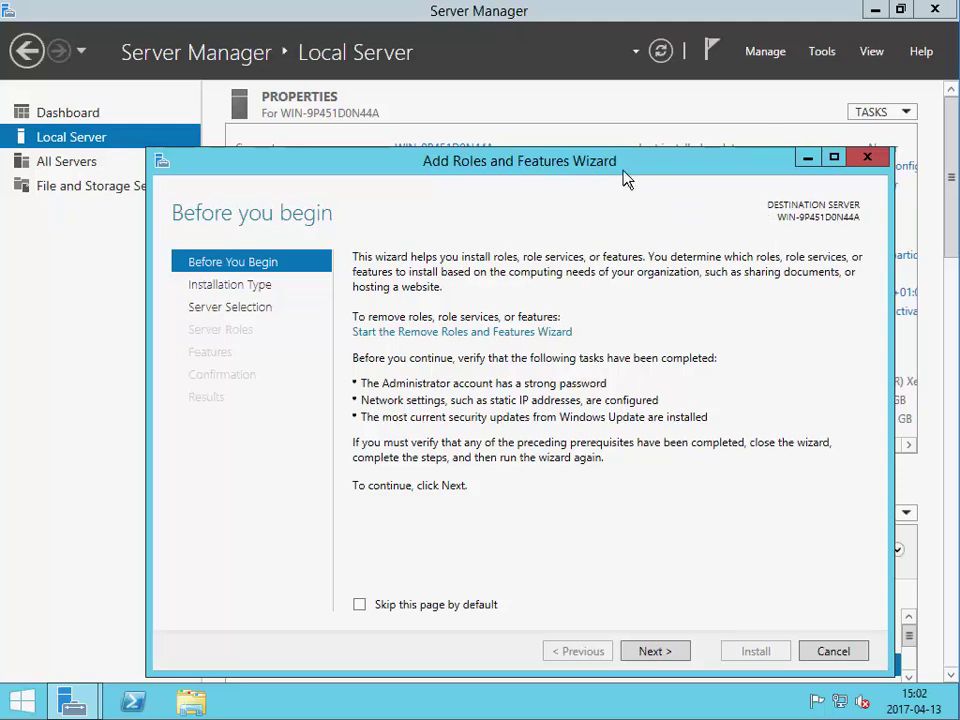
- Advance the Add Roles and Features Wizard to Server Roles, keeping role-based installation on this server
left_click(665, 652)
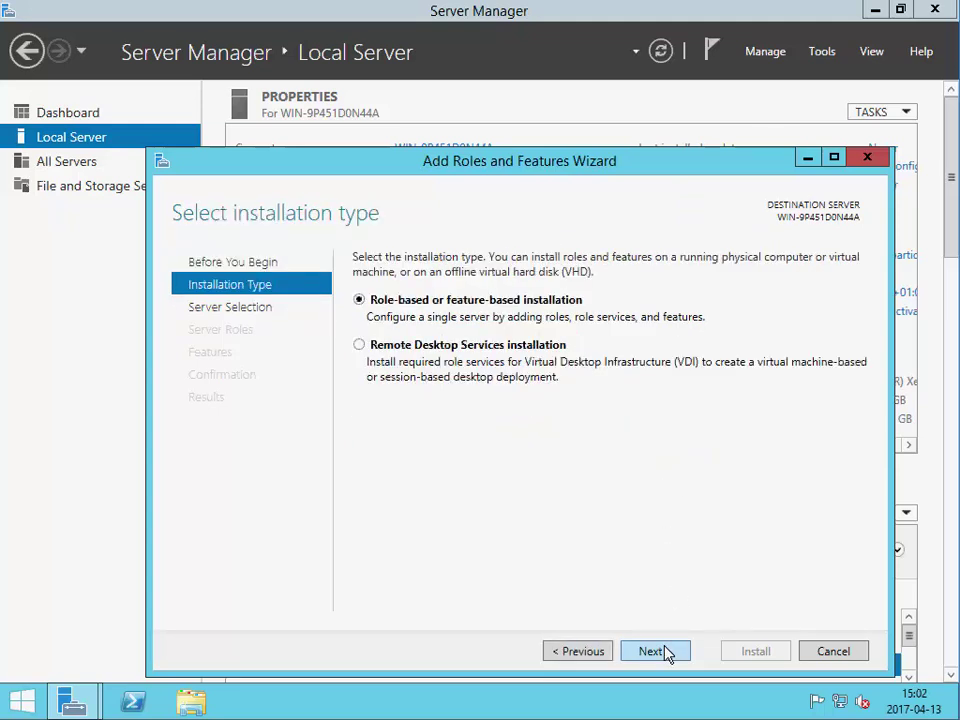
left_click(667, 652)
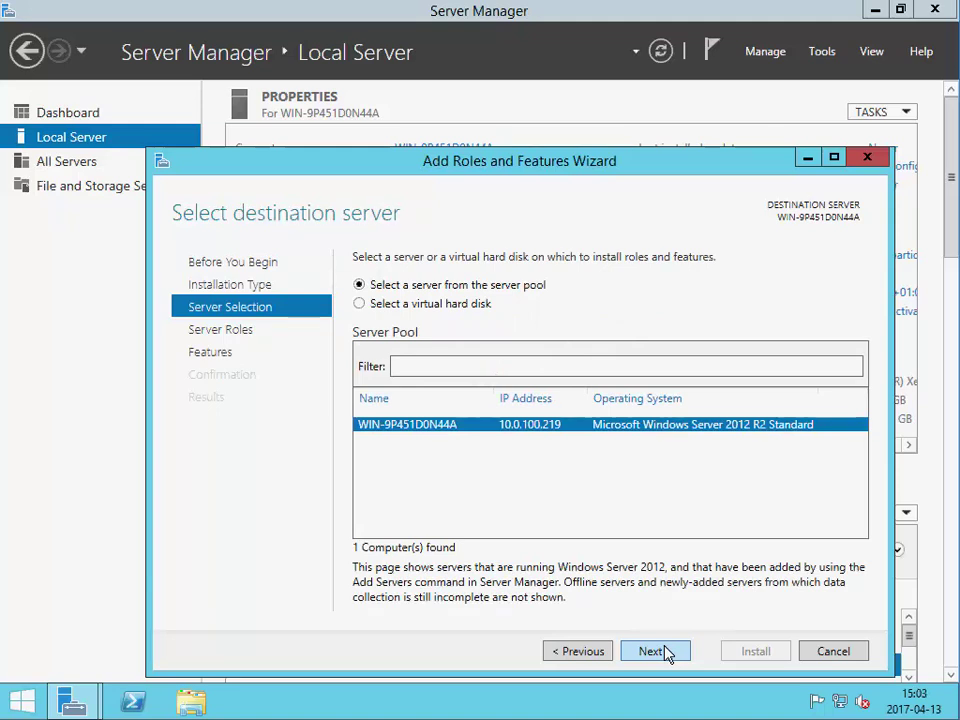
left_click(667, 652)
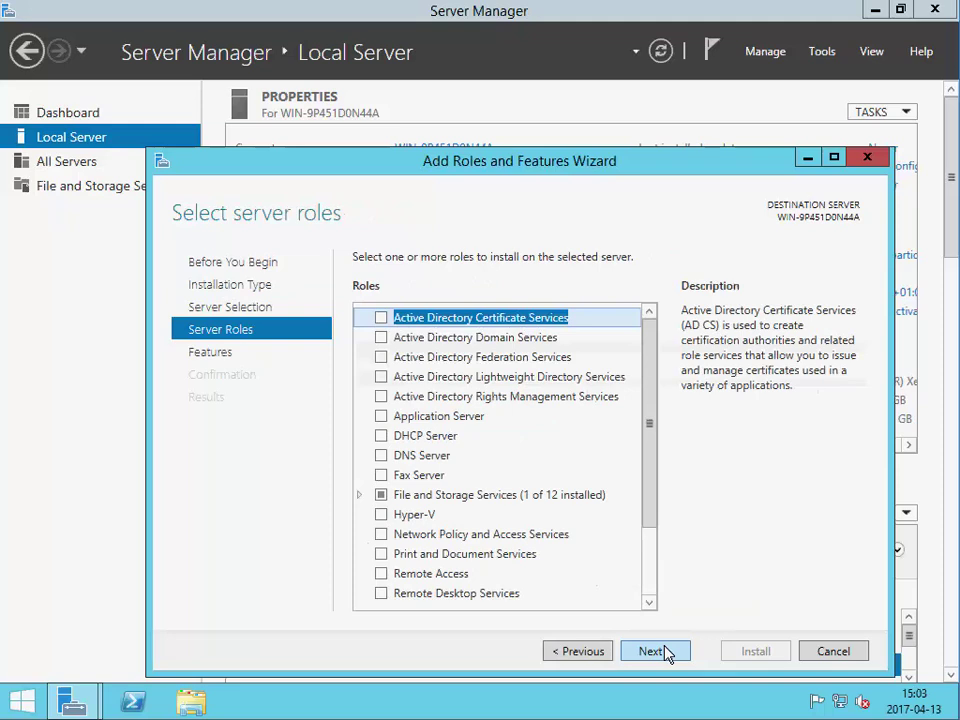
- Select Active Directory Domain Services with its required management tools, skip extra features, and install
left_click(405, 340)
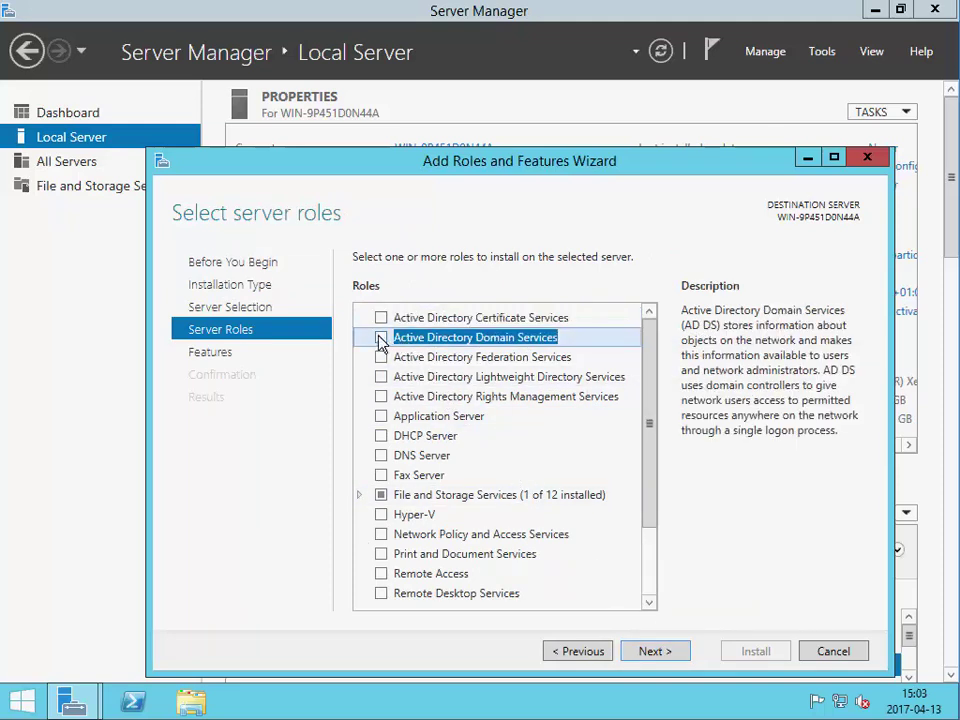
left_click(381, 338)
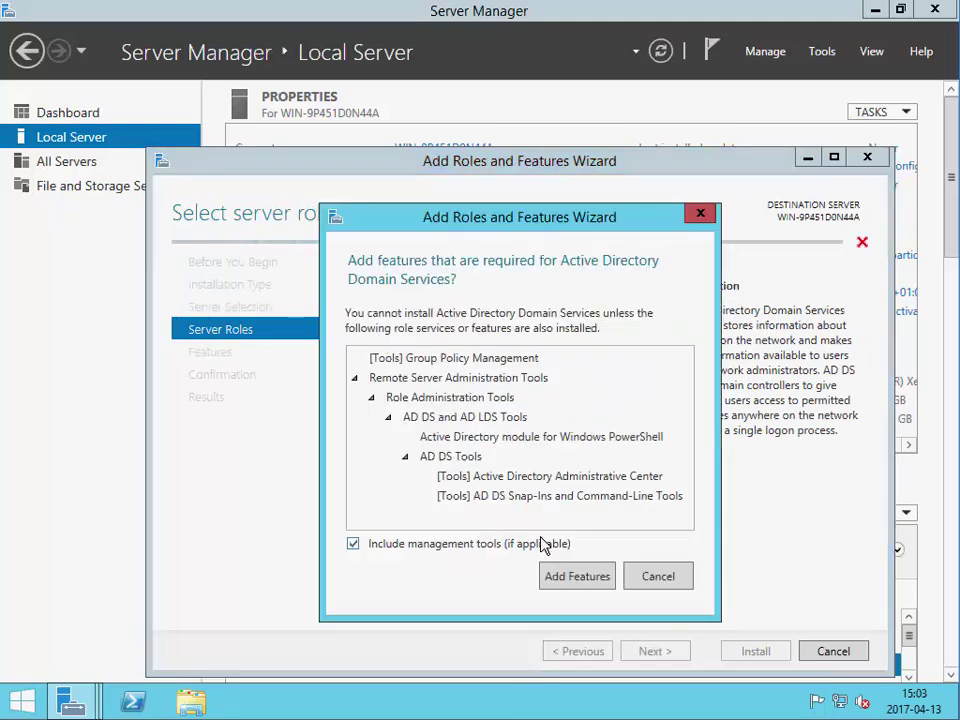
left_click(577, 576)
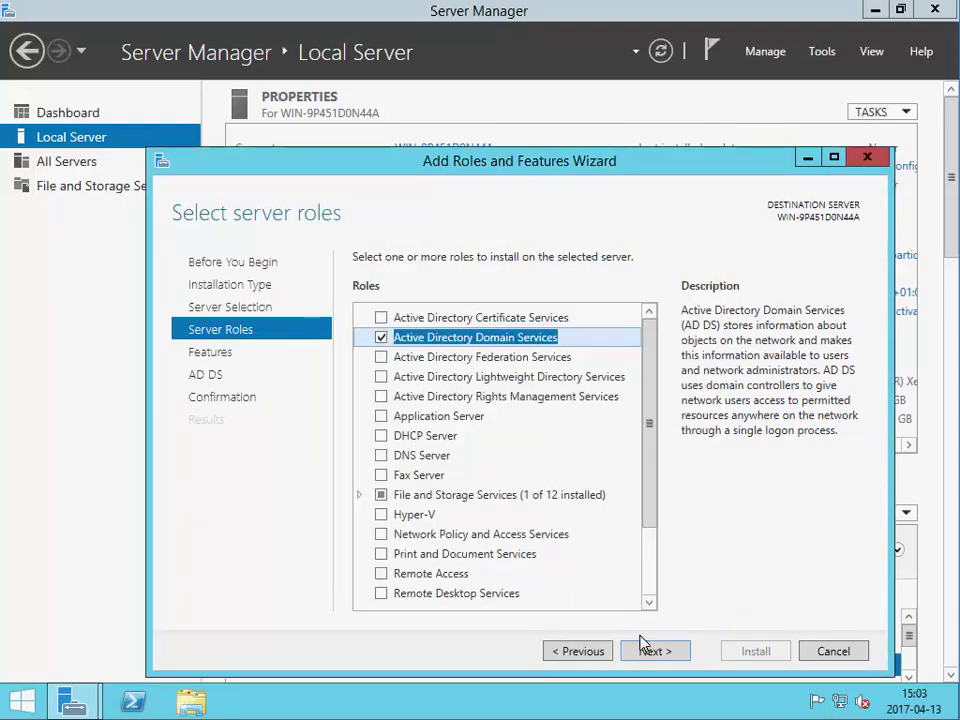
left_click(660, 657)
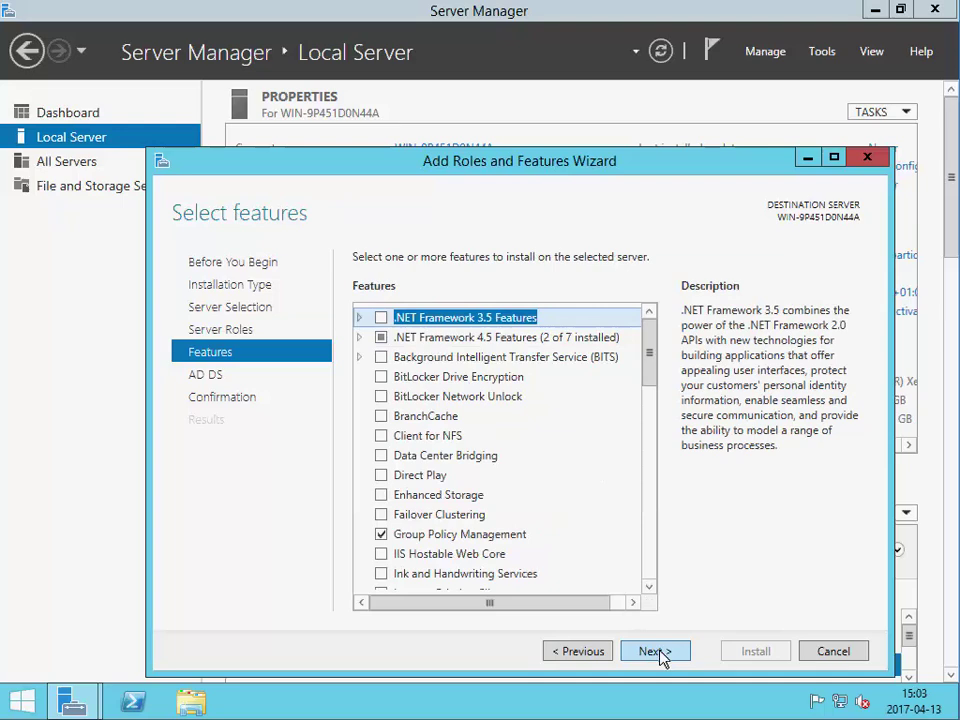
left_click(660, 653)
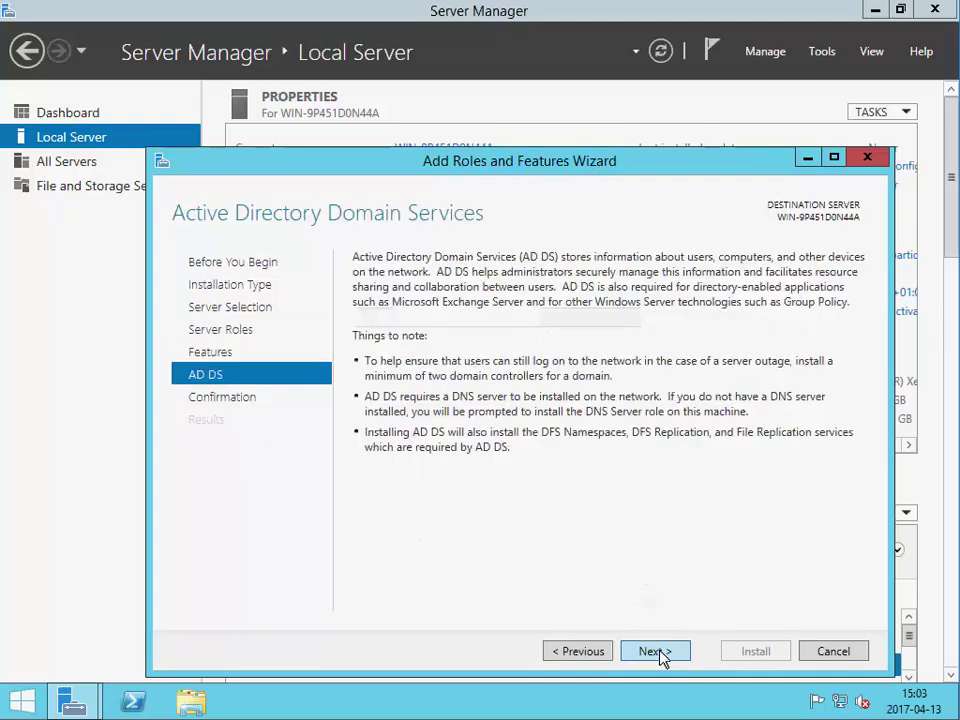
left_click(660, 652)
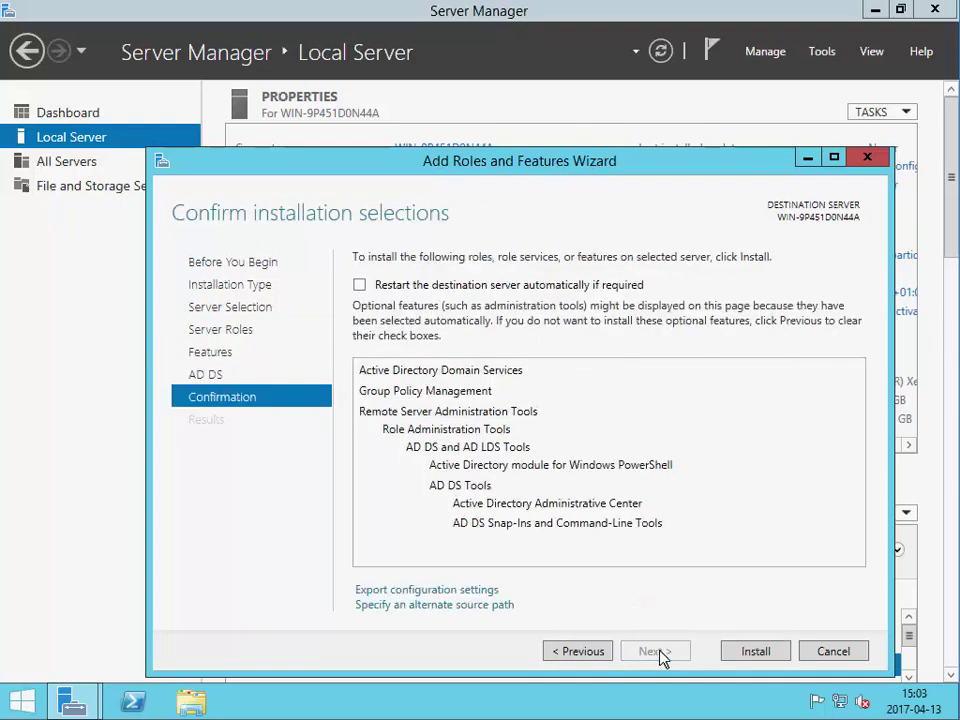
left_click(753, 653)
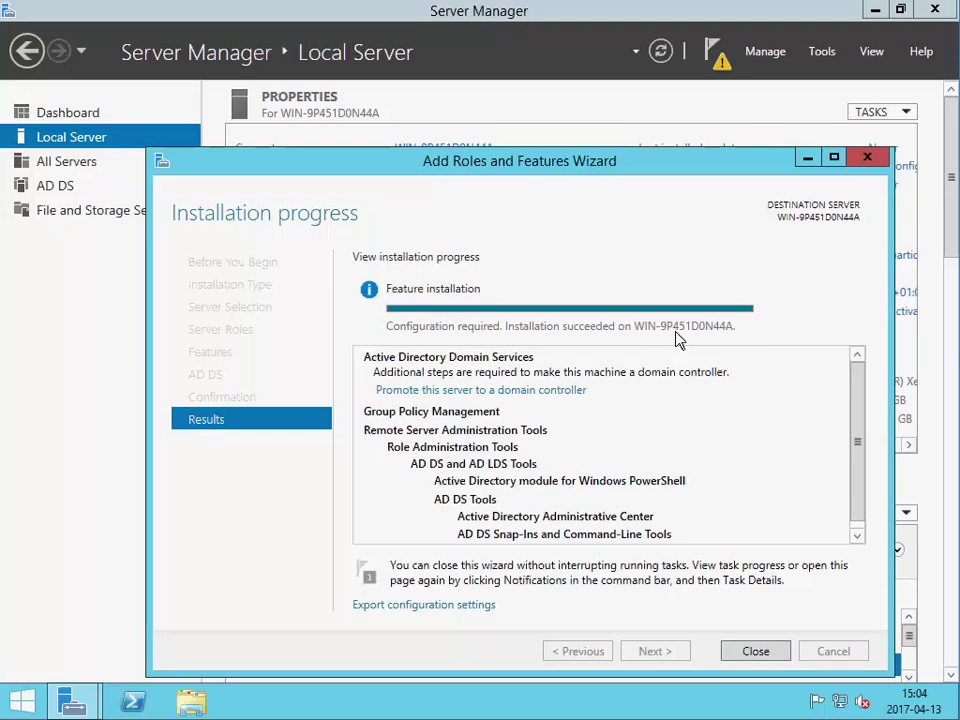
- Close the Add Roles and Features Wizard after the AD DS installation succeeds
left_click(750, 652)
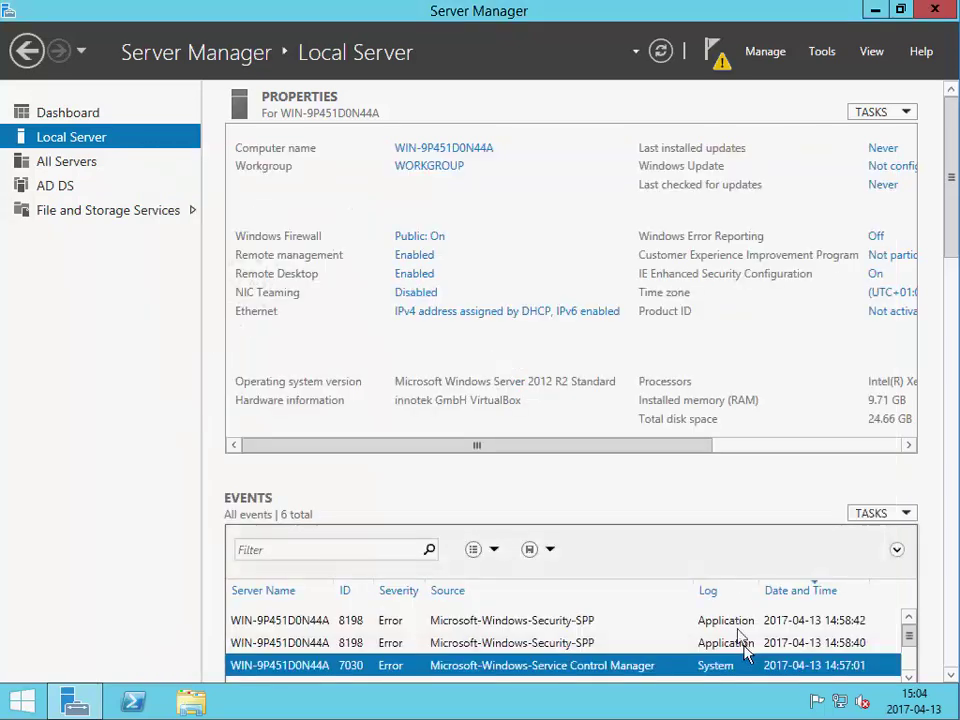
- From the notifications flag, start promoting the server to a domain controller with 'Add a new forest'
left_click(718, 52)
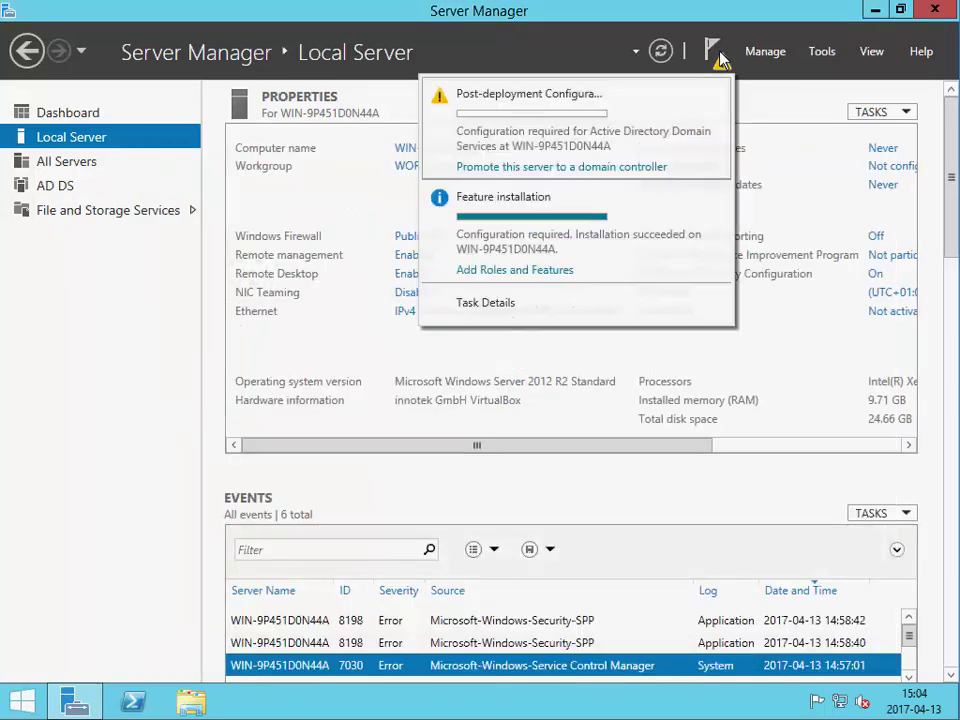
left_click(612, 170)
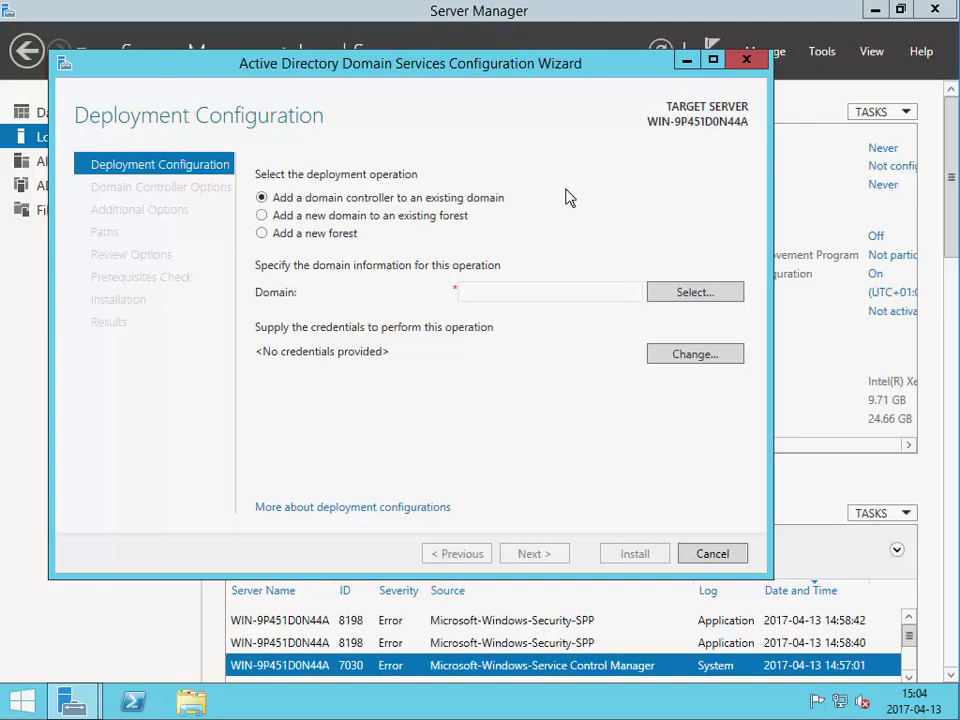
left_click(322, 235)
- Enter d09joaka.local as the root domain name and continue to Domain Controller Options
left_click(499, 292)
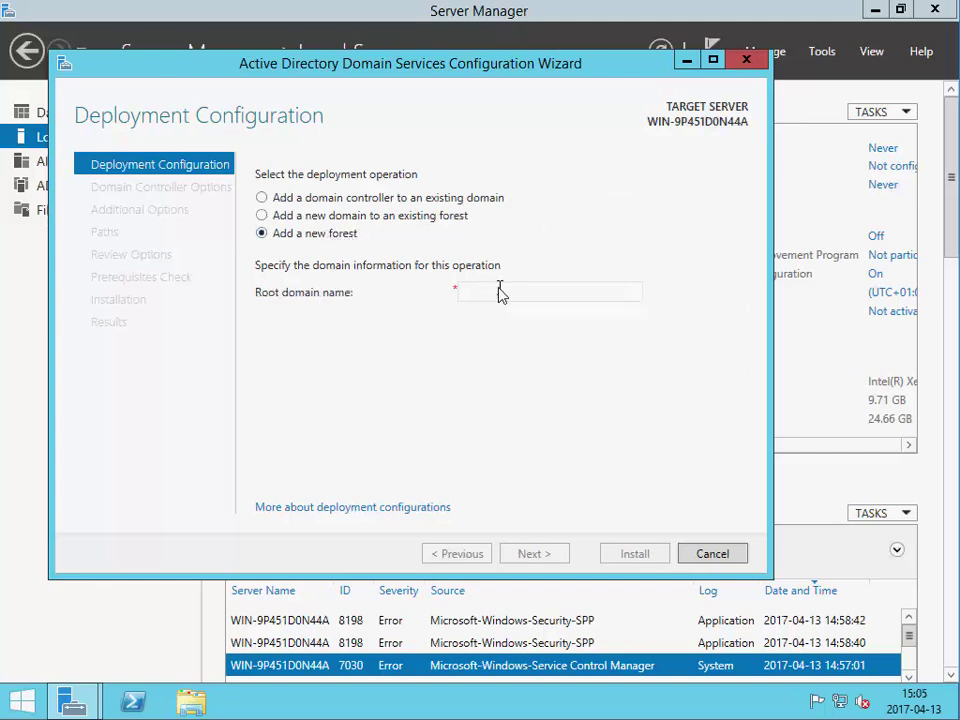
type("d09")
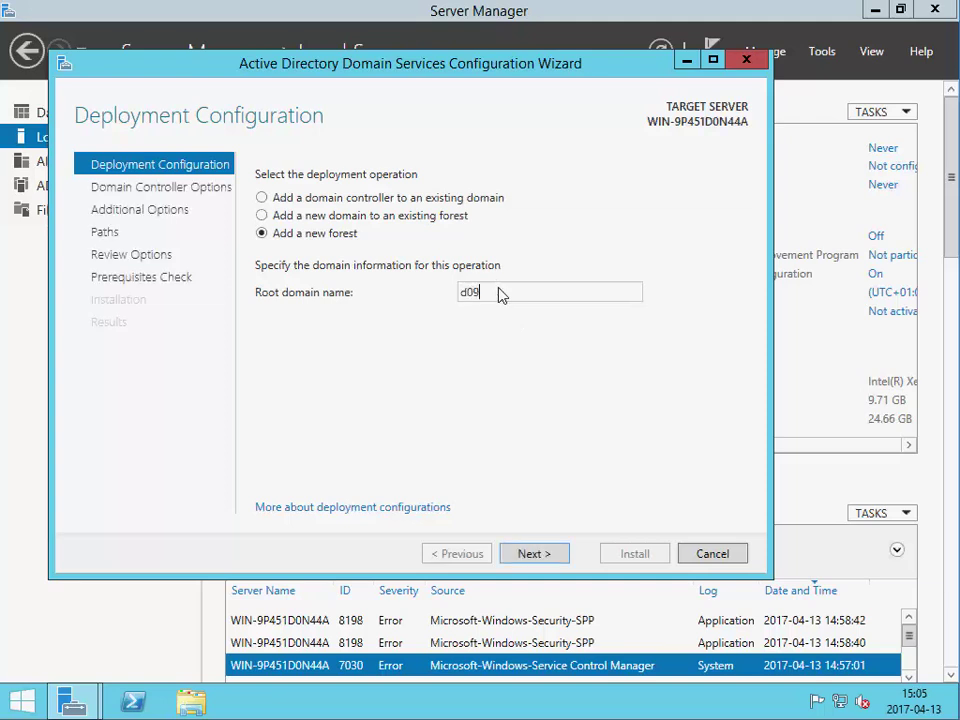
type("joal.local")
left_click(549, 555)
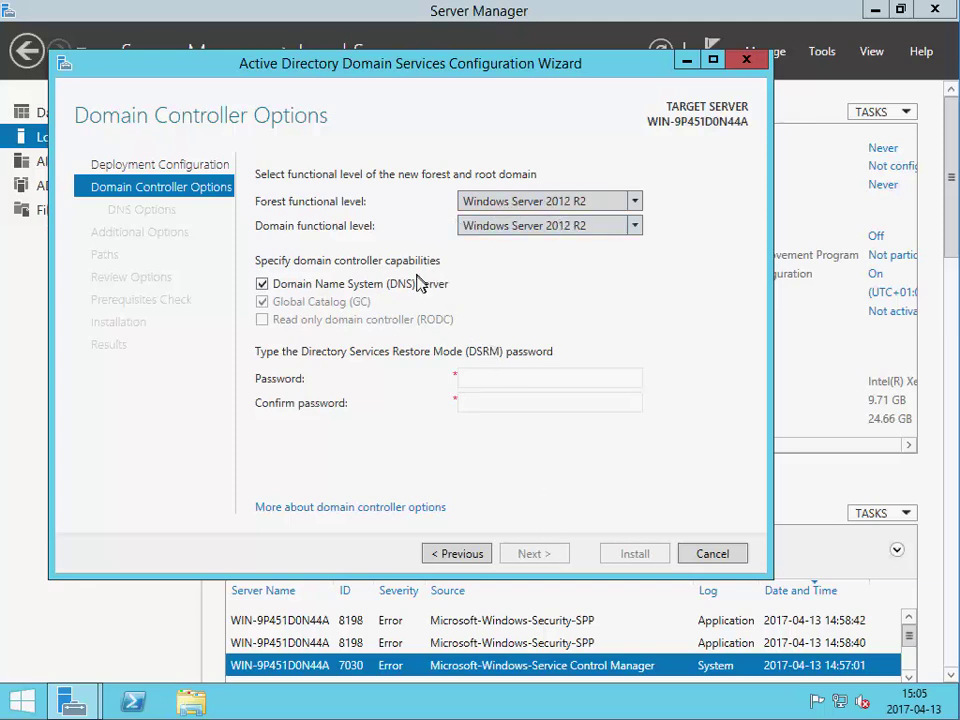
- Keep Windows Server 2012 R2 as both the forest and domain functional level
left_click(544, 228)
left_click(568, 203)
left_click(568, 203)
left_click(592, 205)
- Enter and confirm the Directory Services Restore Mode password, then continue to DNS Options
left_click(544, 377)
type("pass")
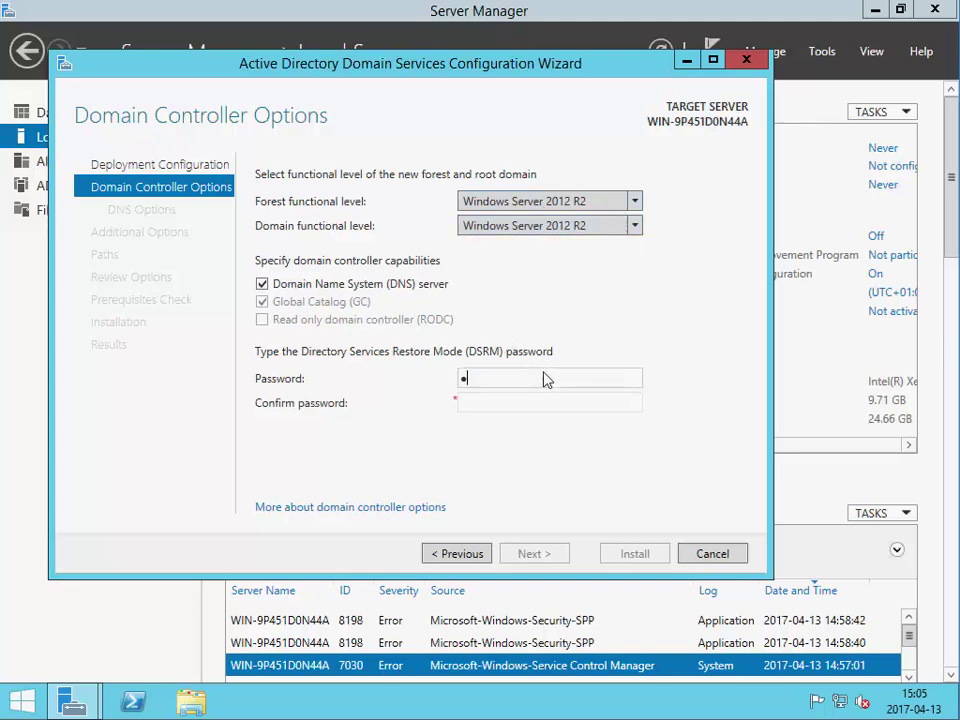
key("BackSpace")
key("BackSpace")
key("BackSpace")
key("BackSpace")
type("Pass123")
key("Tab")
type("Pass123")
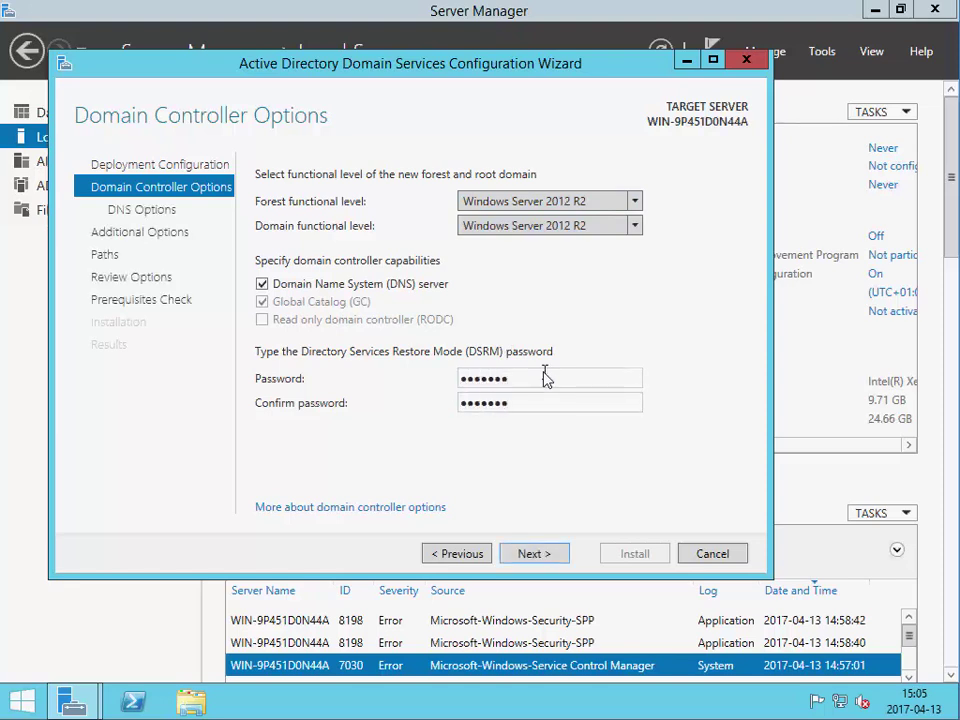
left_click(548, 561)
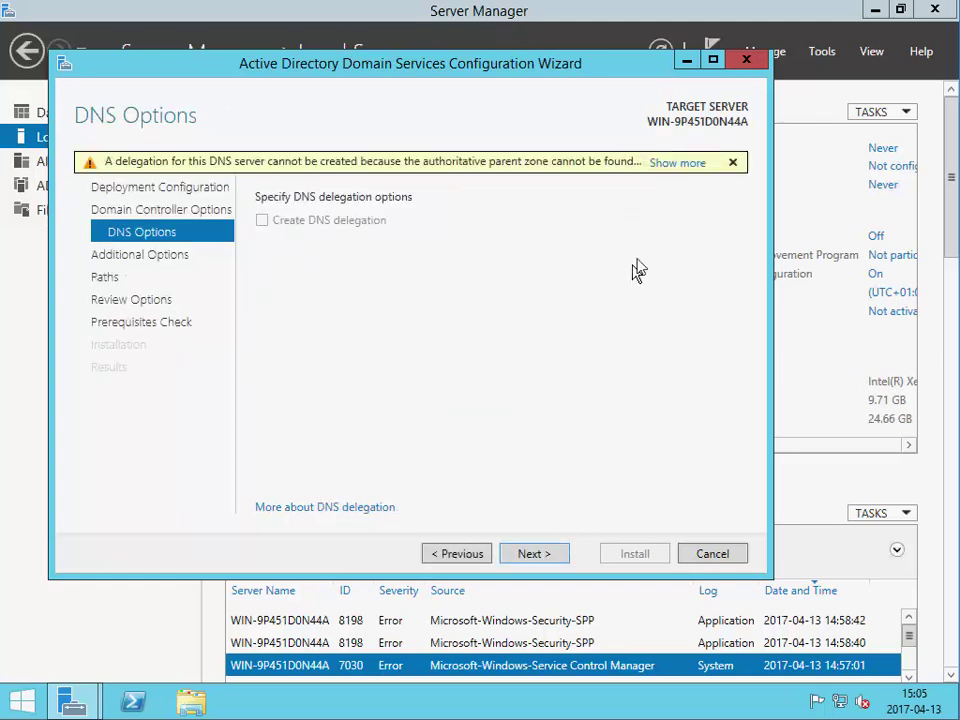
- Read and dismiss the DNS delegation warning, then continue to Additional Options
left_click(684, 163)
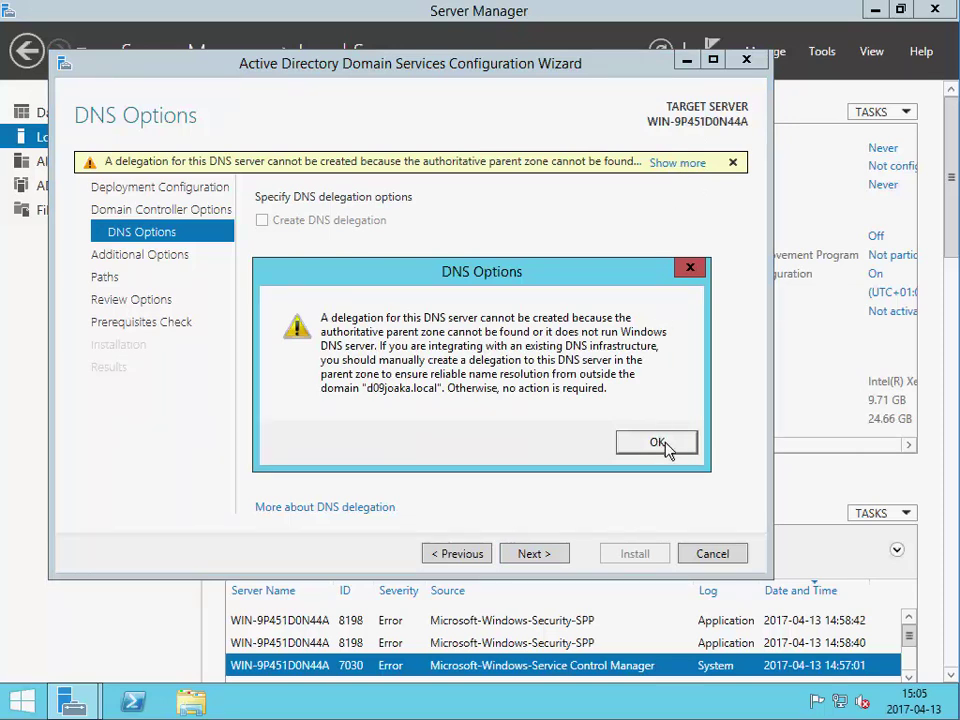
left_click(660, 444)
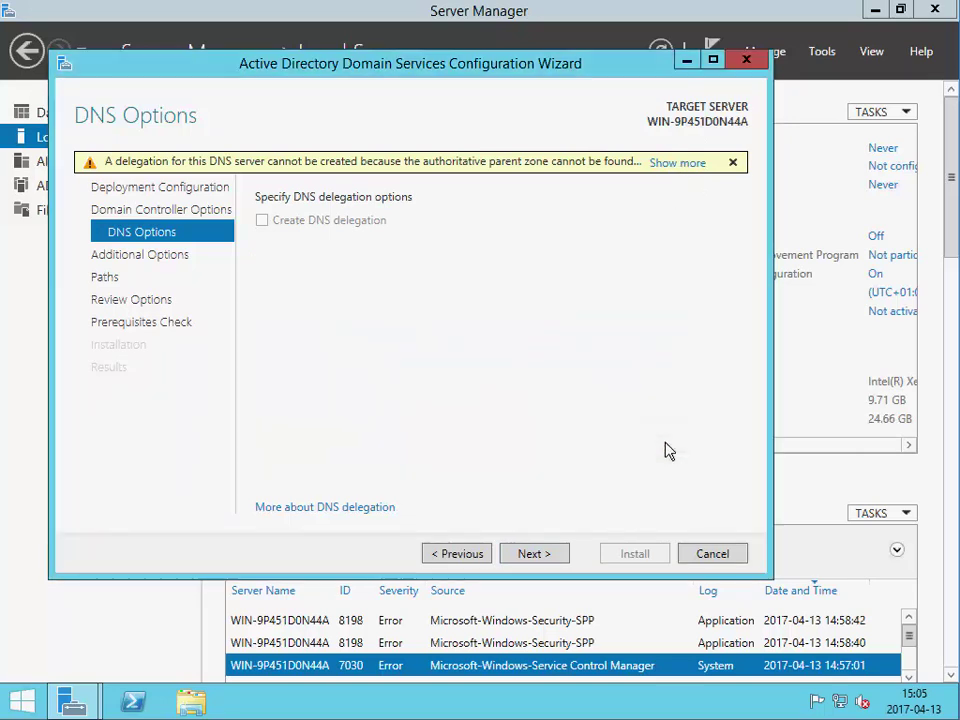
left_click(540, 556)
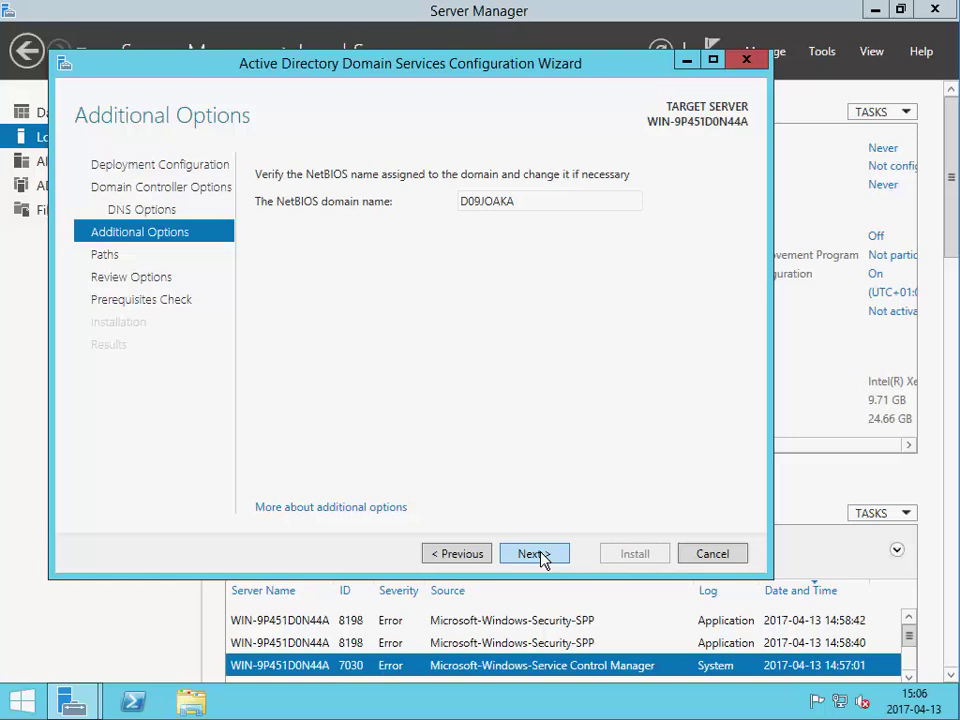
- Accept the NetBIOS domain name D09JOAKA and continue to the Paths page
left_click(540, 556)
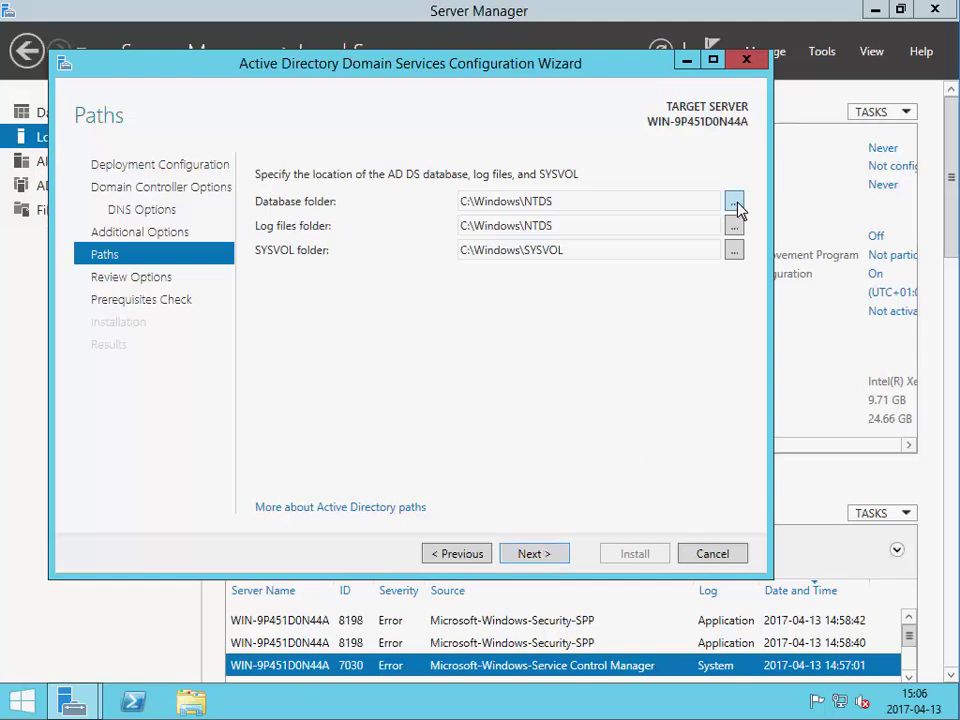
- Keep the default paths, review the summary's DNS Server notes, and run the prerequisites check
left_click(535, 556)
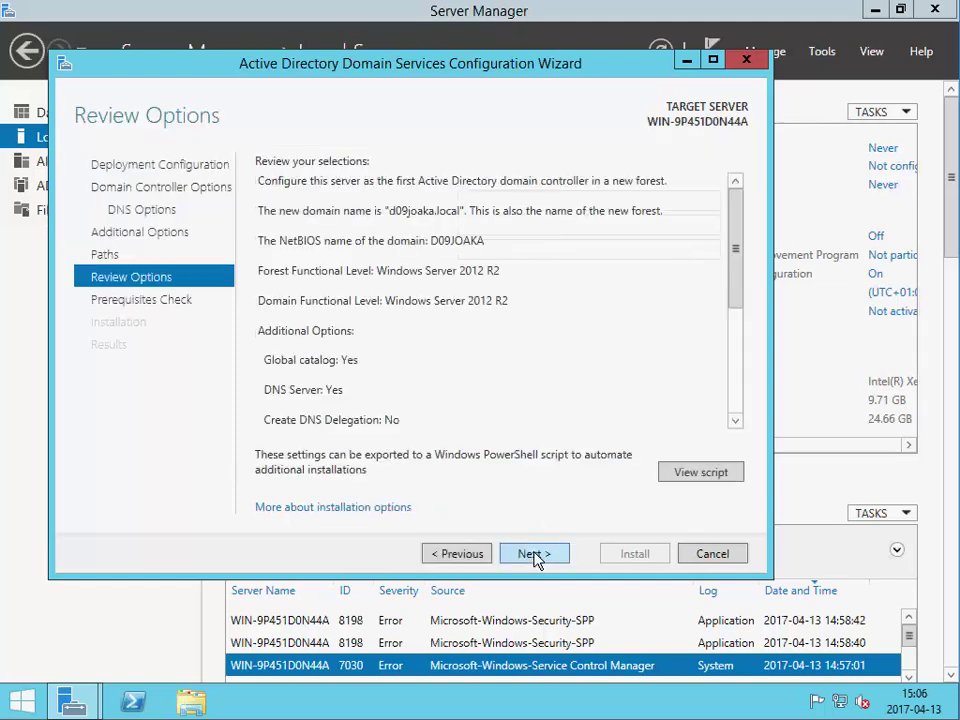
left_click(615, 279)
key("ctrl+a")
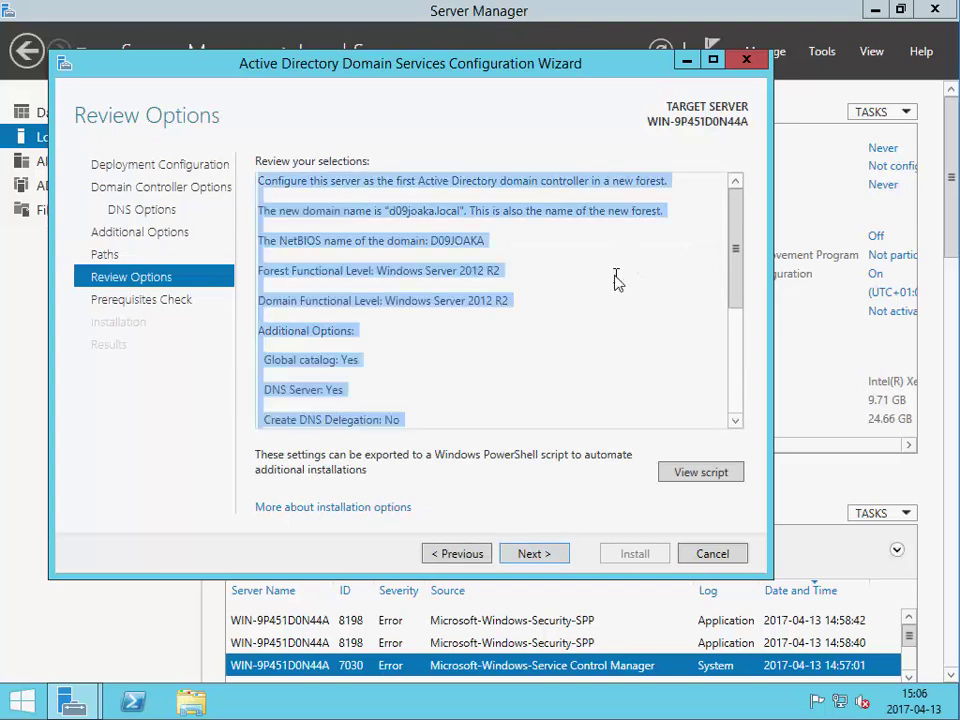
scroll(615, 280, "down", 5)
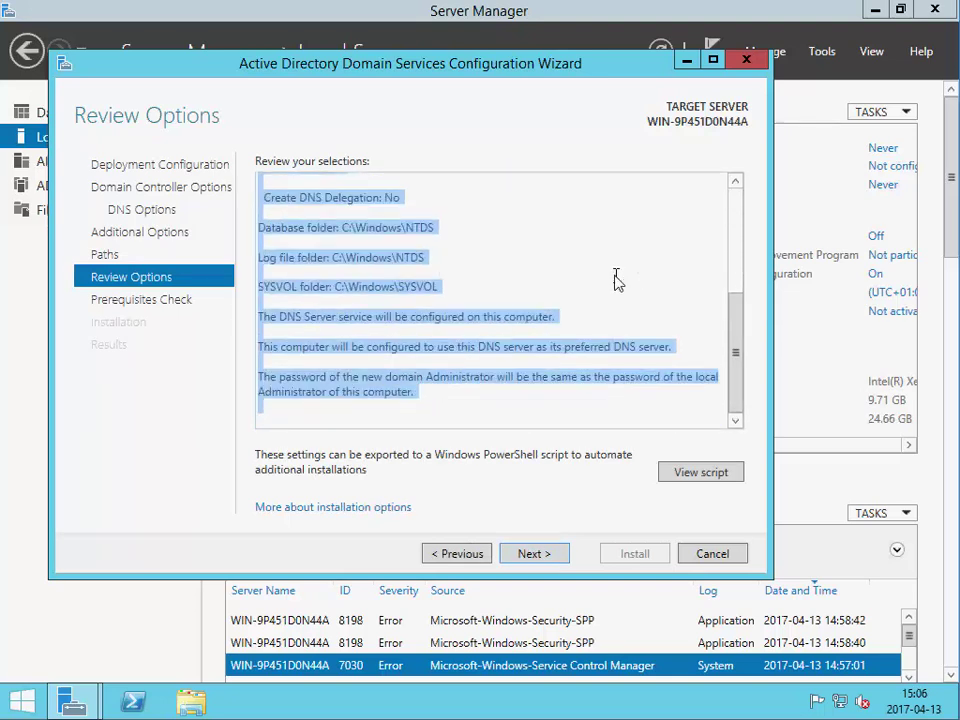
left_click(570, 311)
left_click_drag(570, 317, 257, 319)
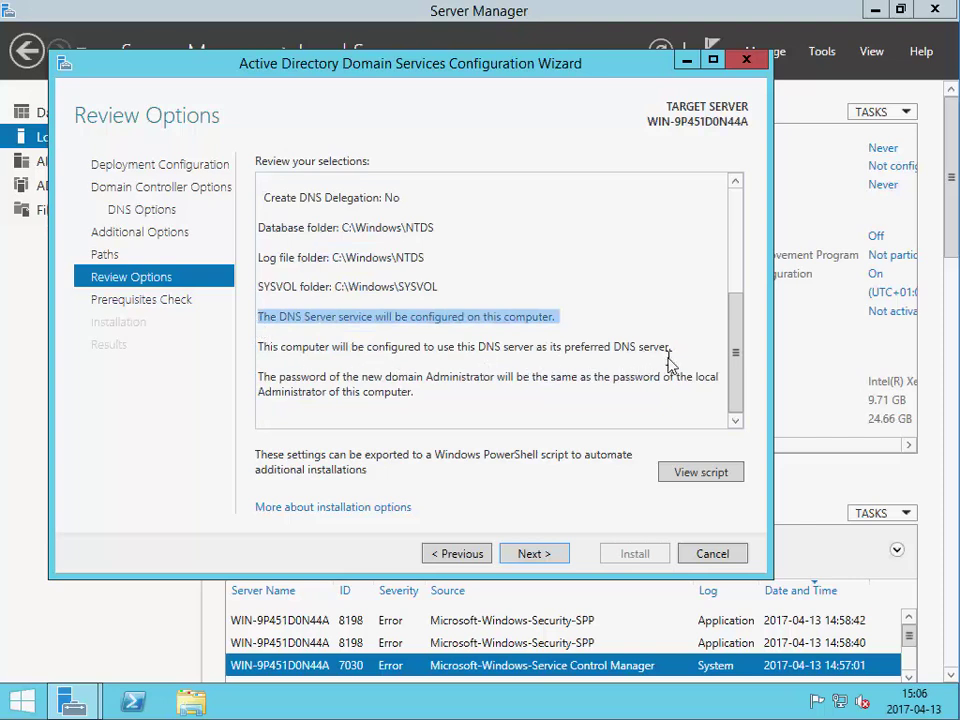
left_click_drag(670, 349, 228, 352)
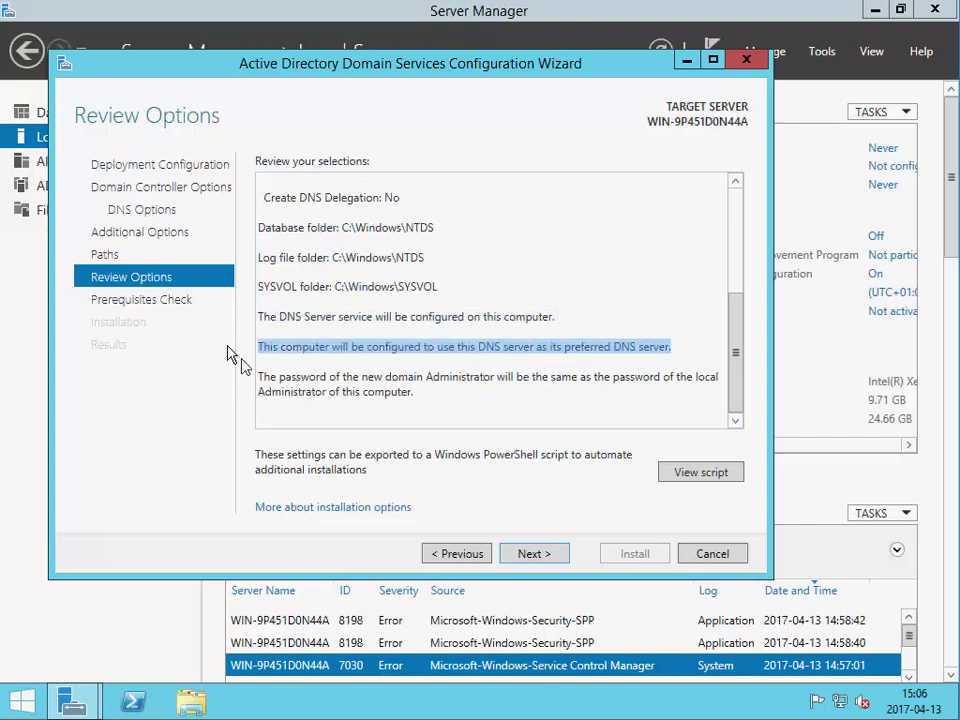
left_click(526, 555)
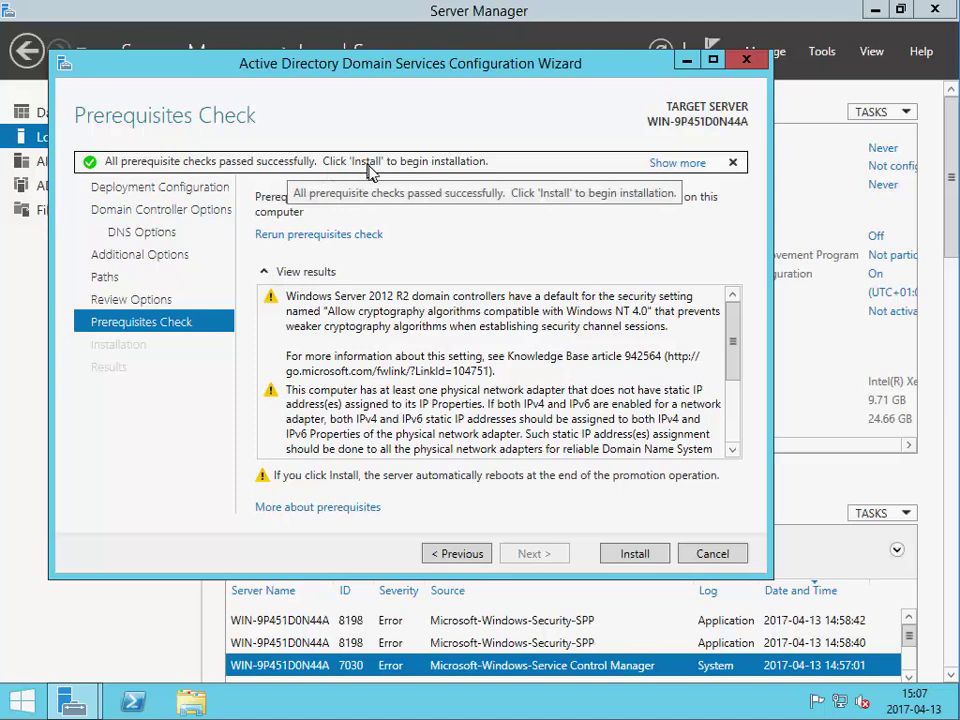
- Check the cryptography and network adapter warnings, install the domain controller, then view Local Server
left_click(398, 347)
left_click(490, 425)
scroll(490, 425, "down", 2)
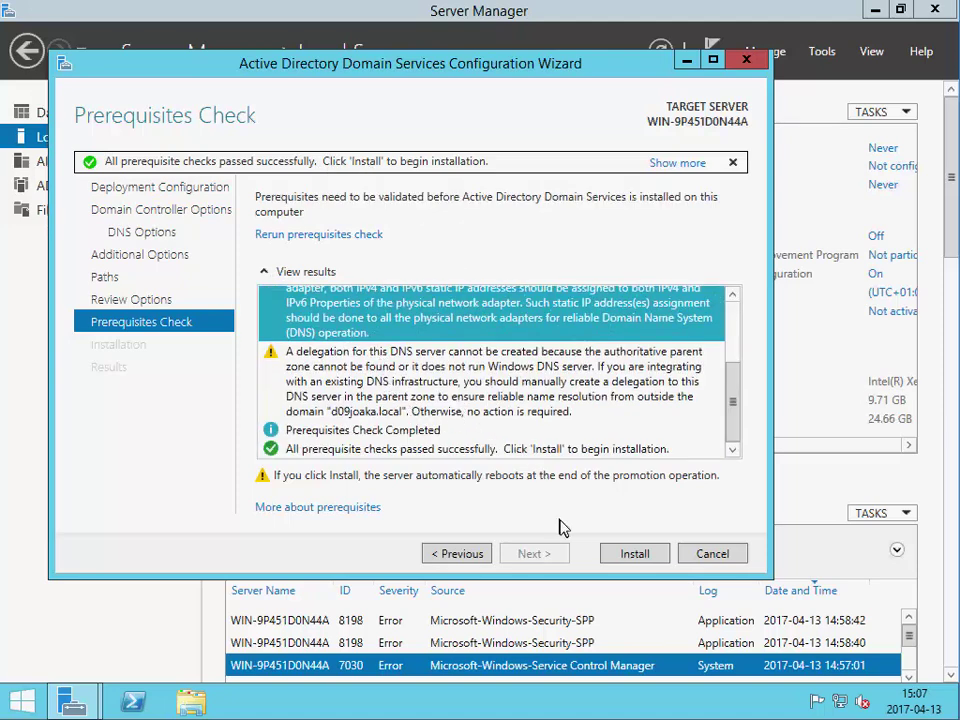
left_click(623, 557)
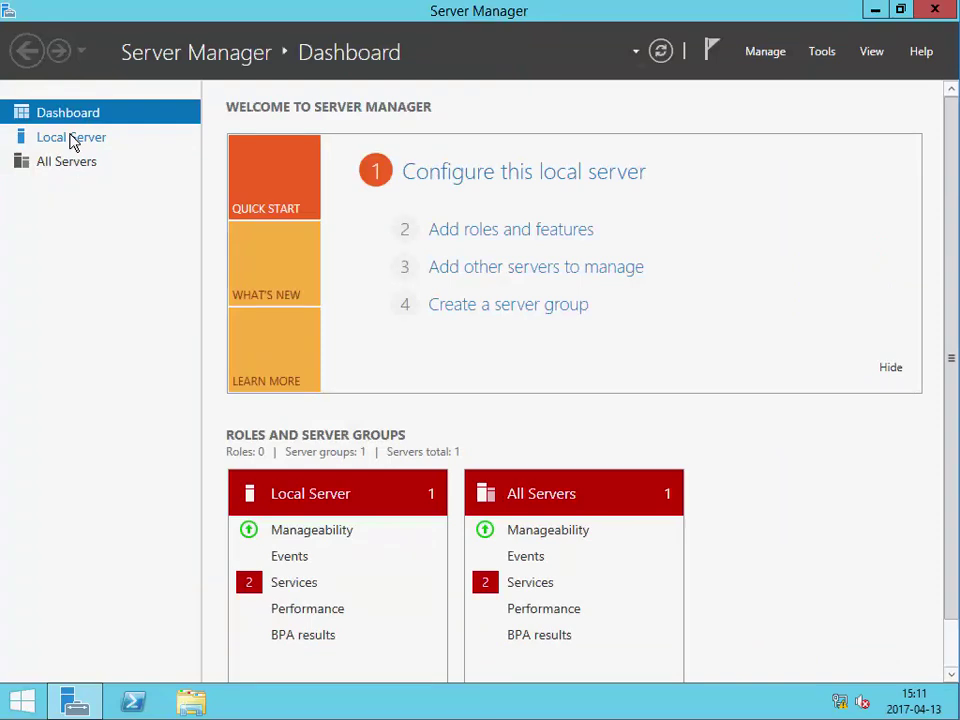
left_click(73, 143)
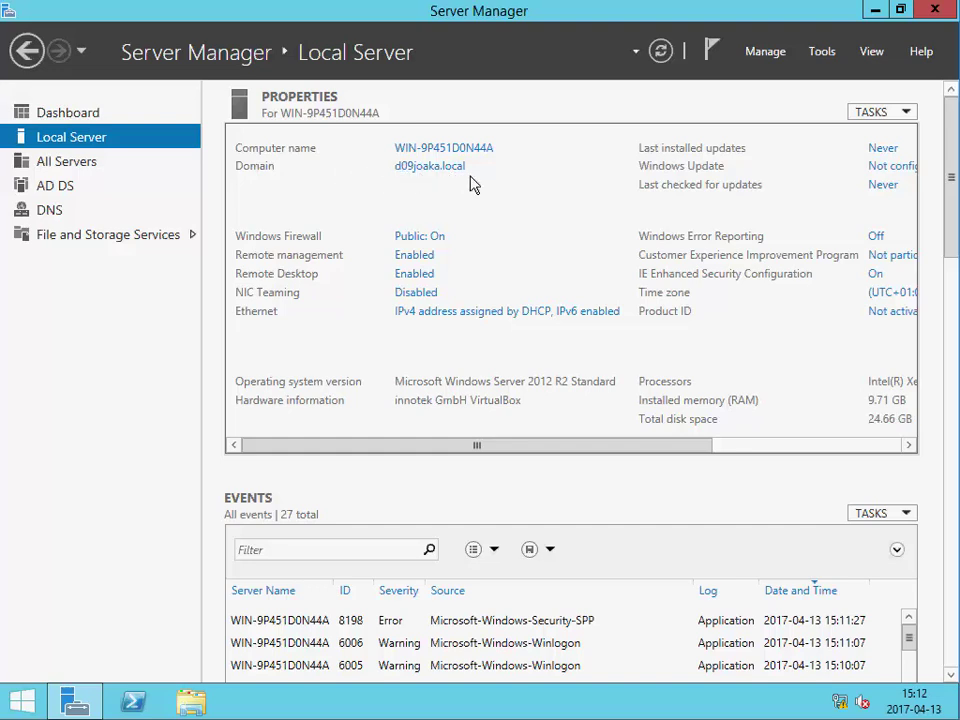
- Launch Active Directory Users and Computers from Tools and expand d09joaka.local to show its containers
left_click(827, 56)
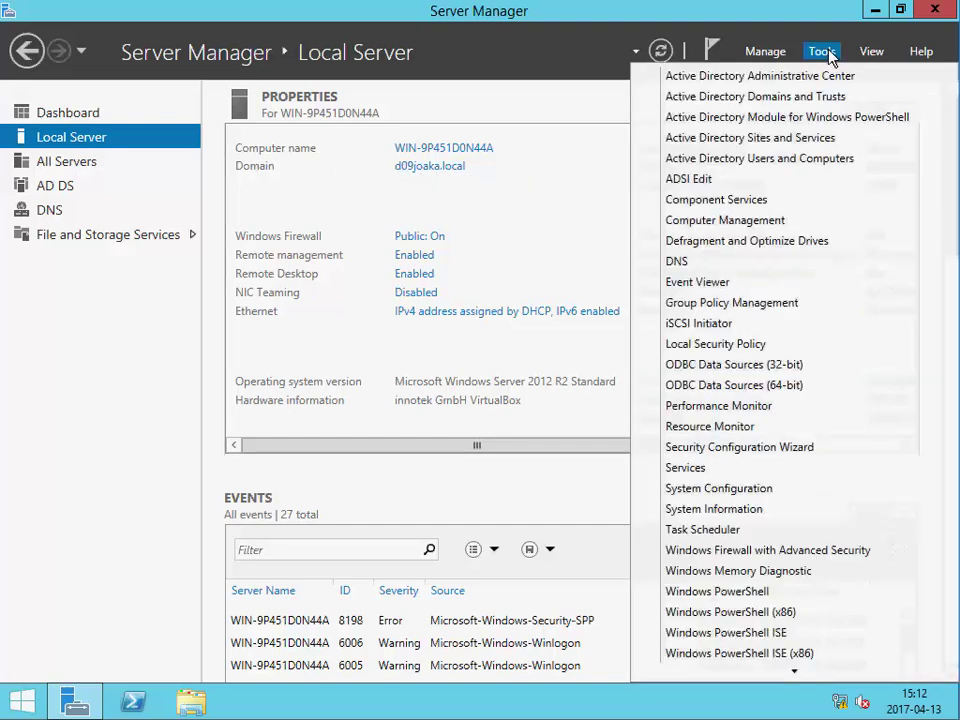
left_click(810, 162)
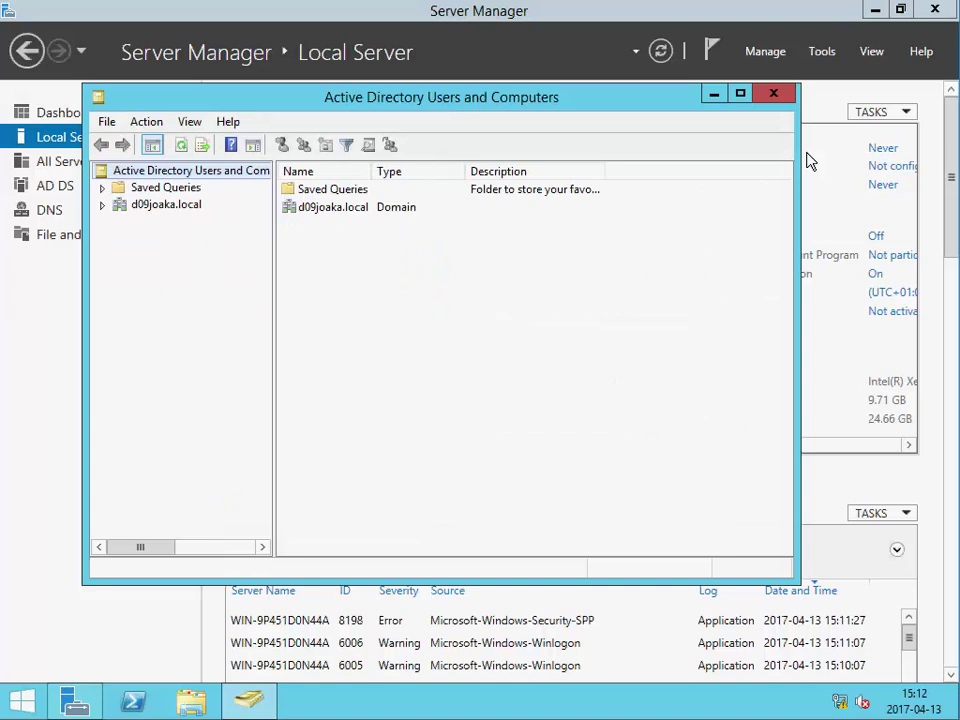
left_click(103, 205)
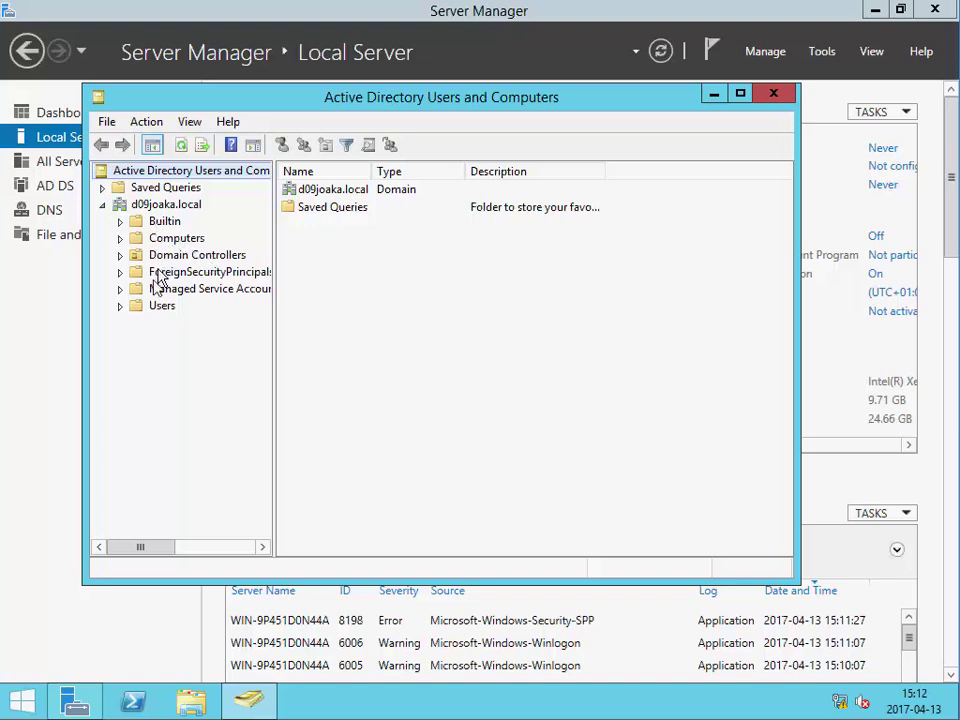
- Create the organizational unit 'mina användare' under d09joaka.local with accidental-deletion protection turned off
right_click(163, 206)
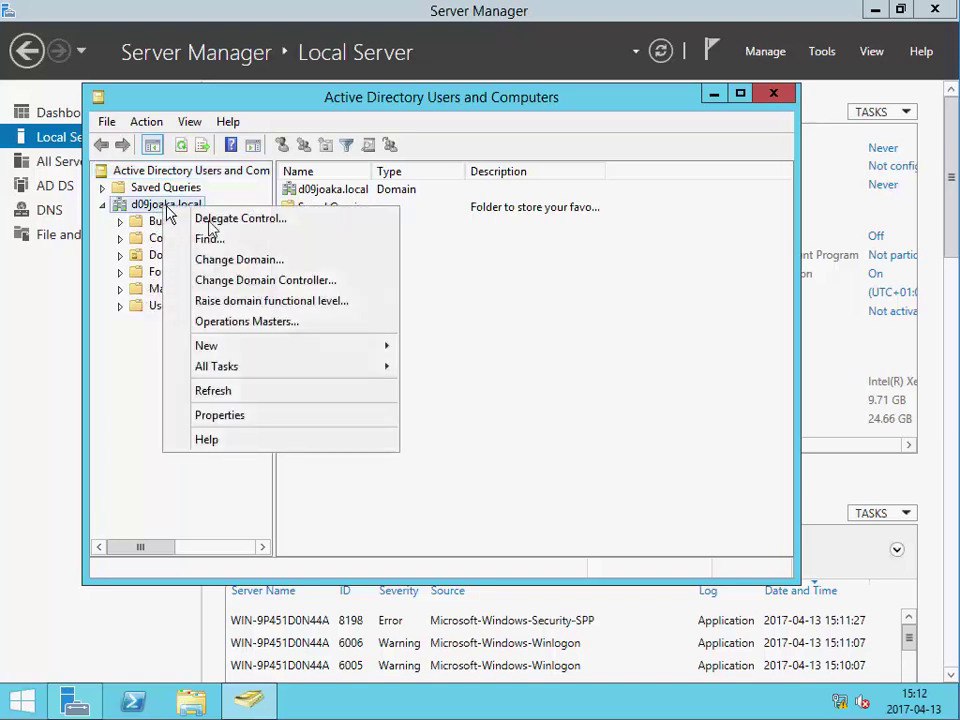
mouse_move(293, 358)
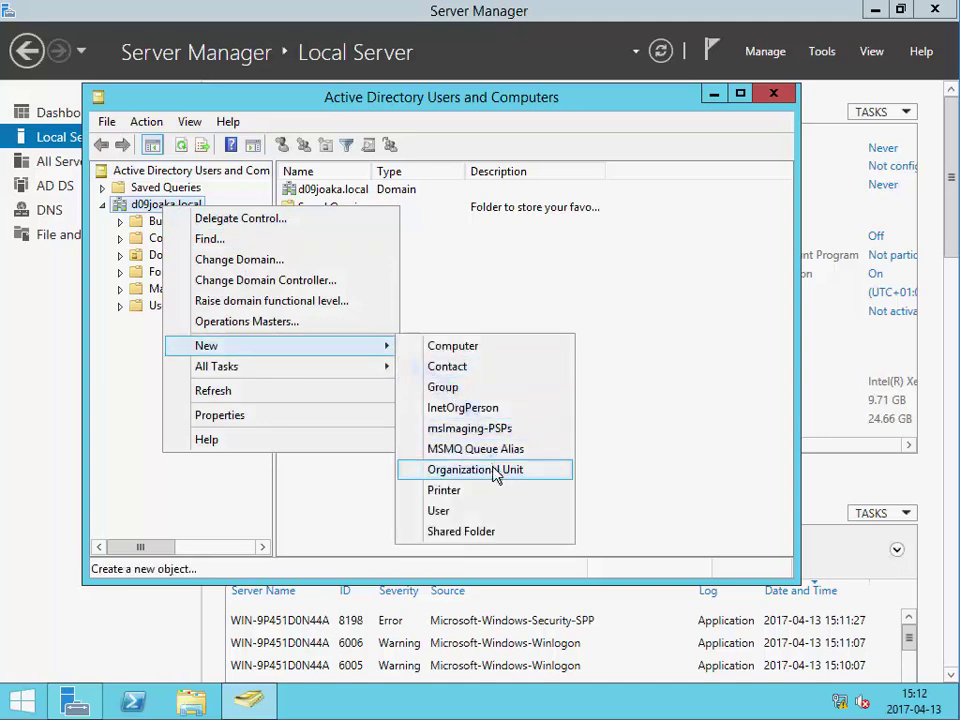
left_click(493, 469)
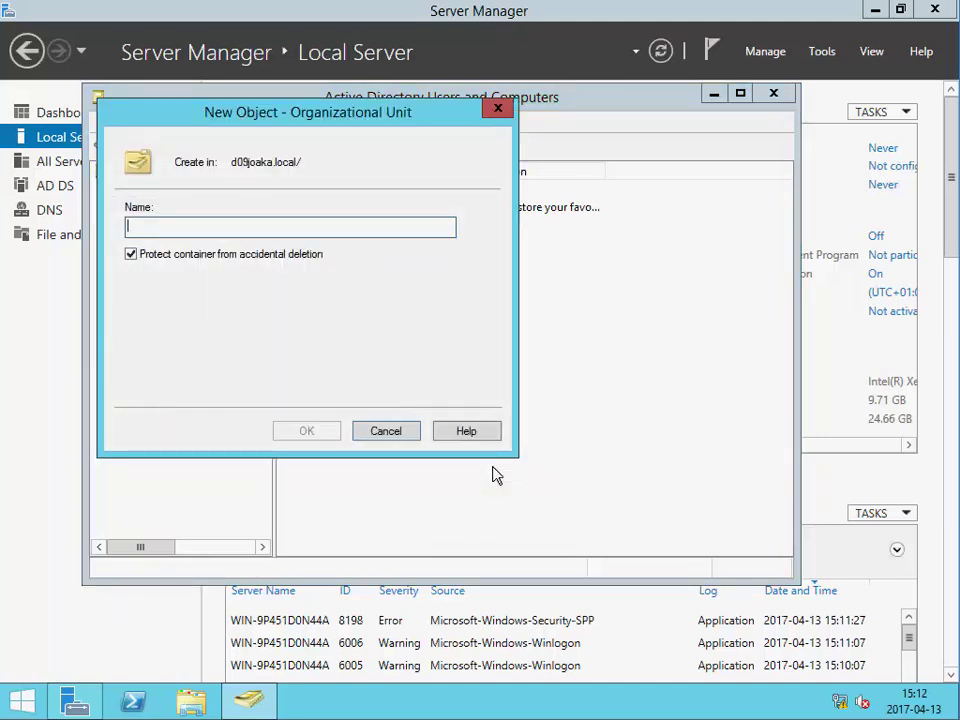
type("mina anv")
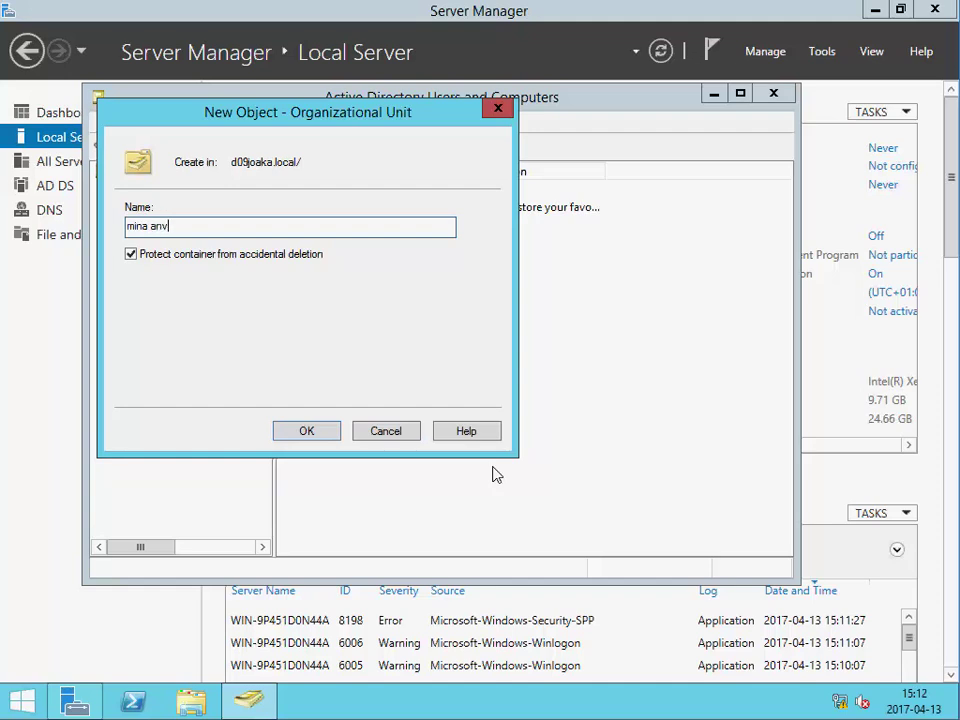
type("ändare")
left_click(224, 258)
left_click(308, 430)
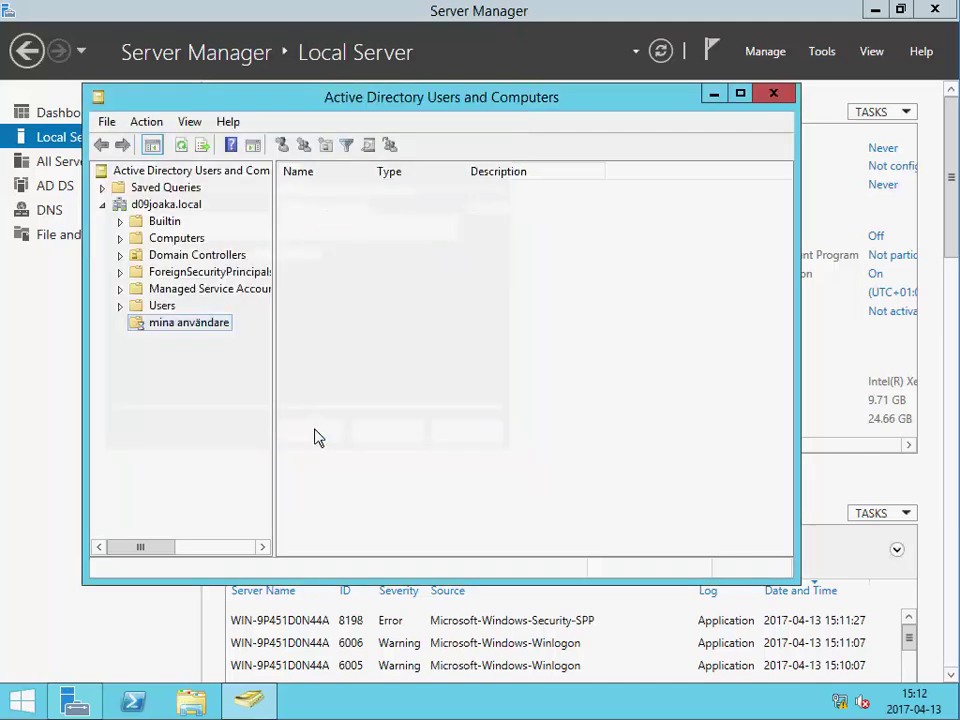
- Start a new user in mina användare and enter first name, initials, last name and logon name
right_click(356, 308)
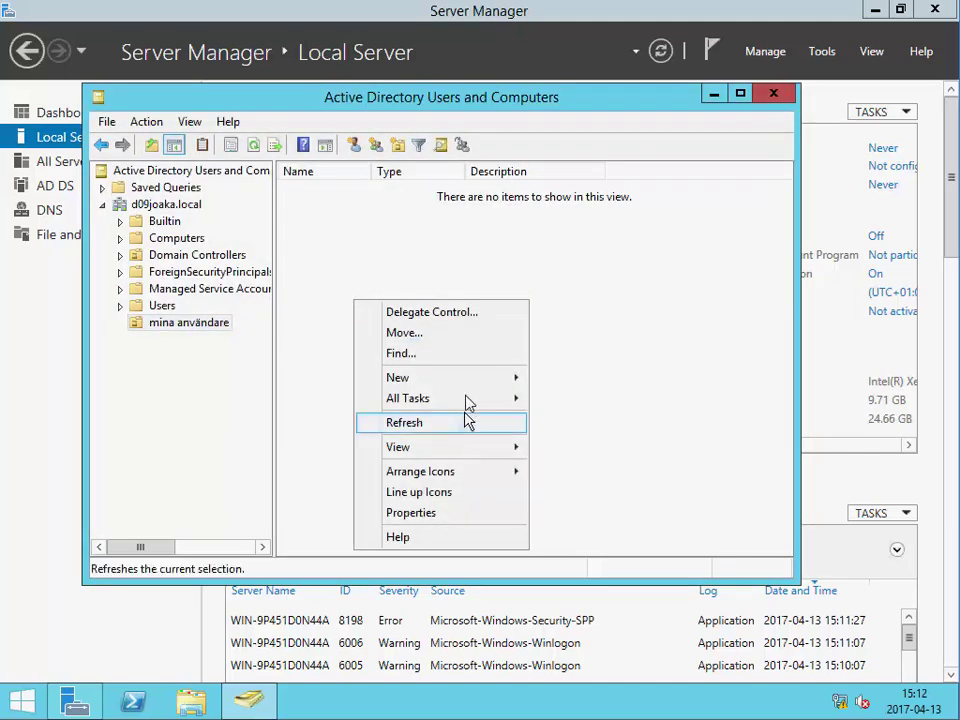
mouse_move(471, 385)
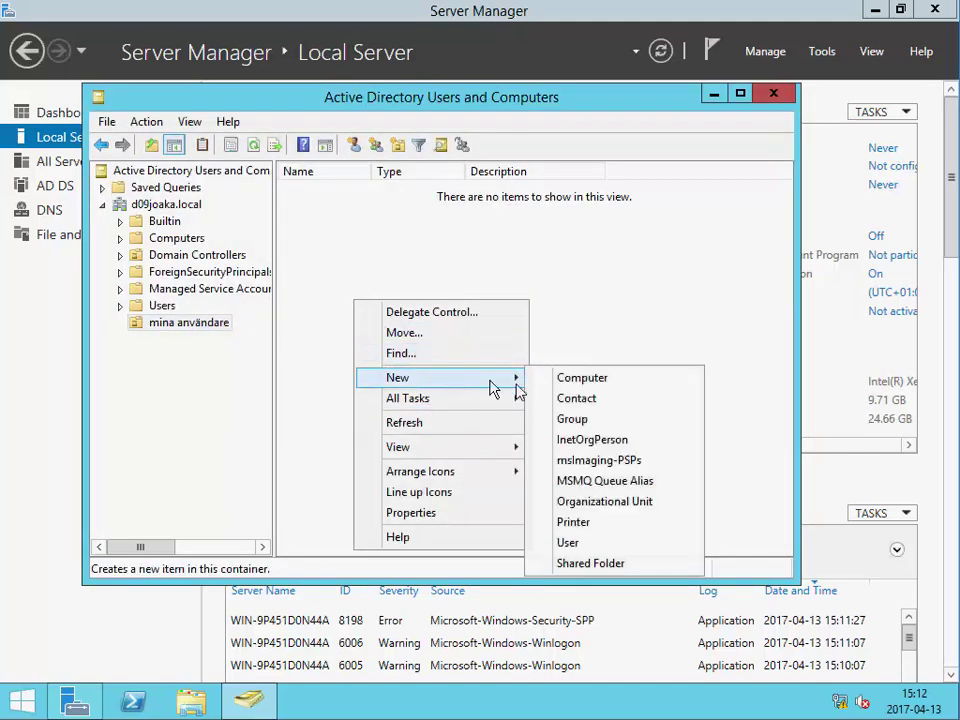
left_click(600, 545)
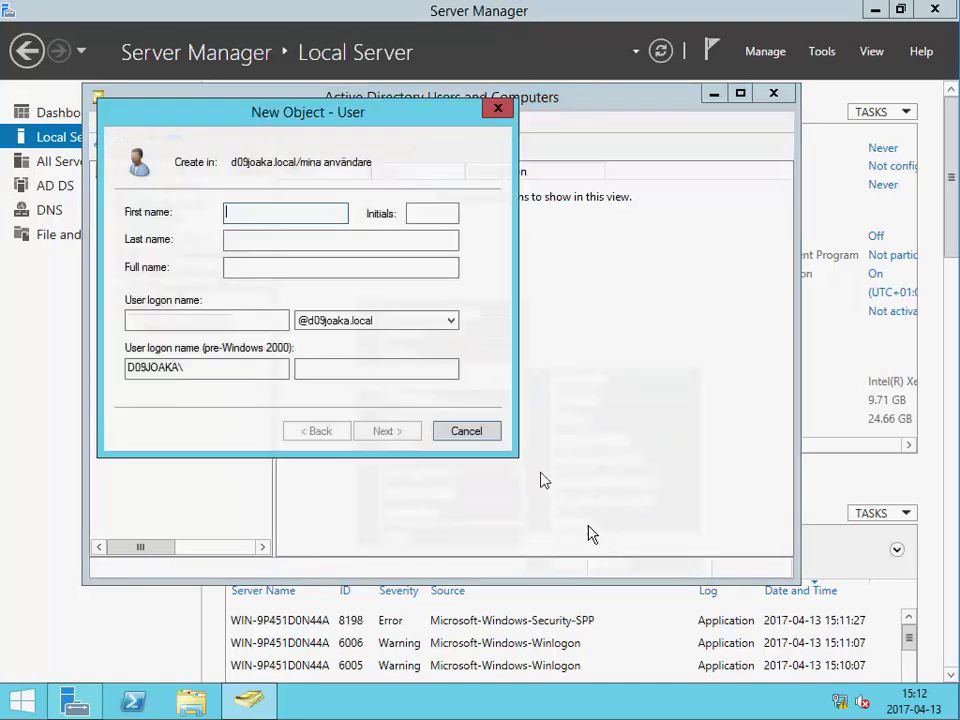
type("joakim")
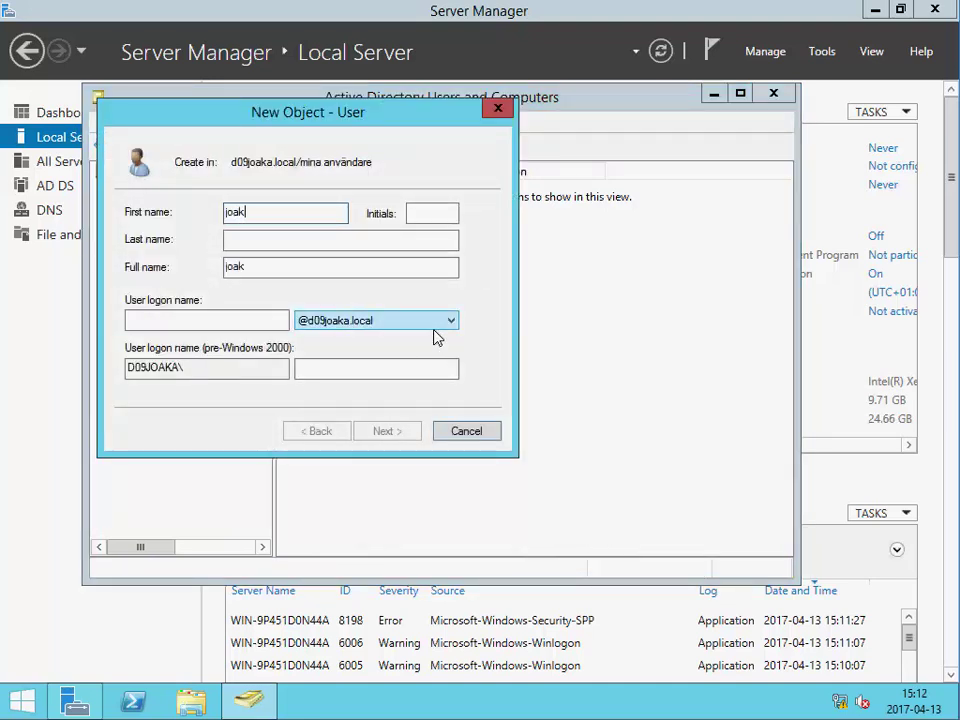
key("Tab")
type("jk")
key("Tab")
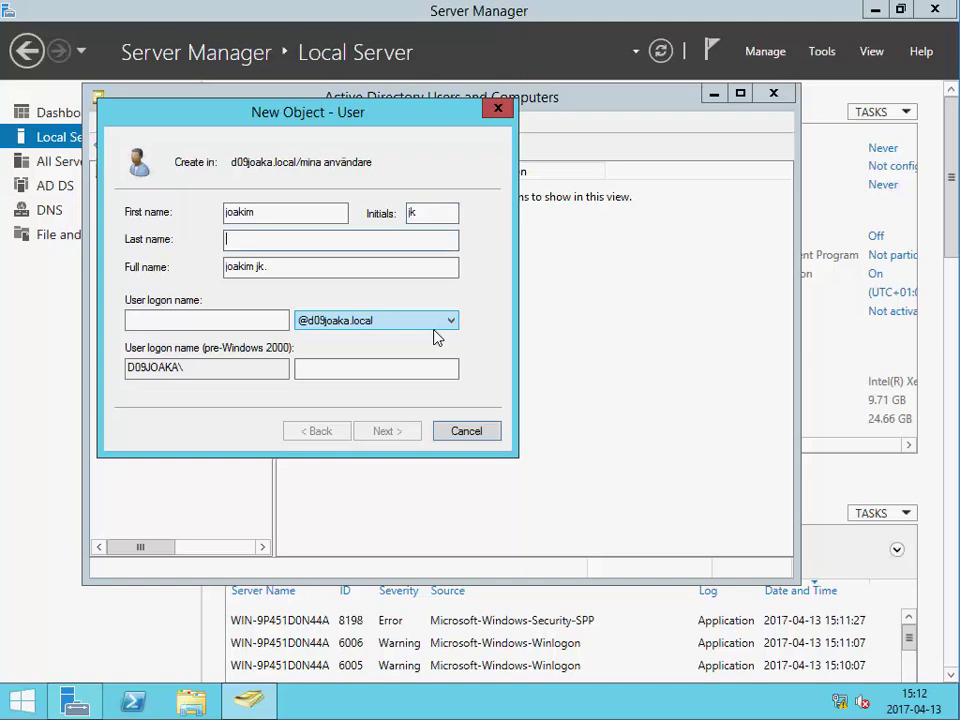
type("kävrestad")
key("Tab")
key("Tab")
type("jocke")
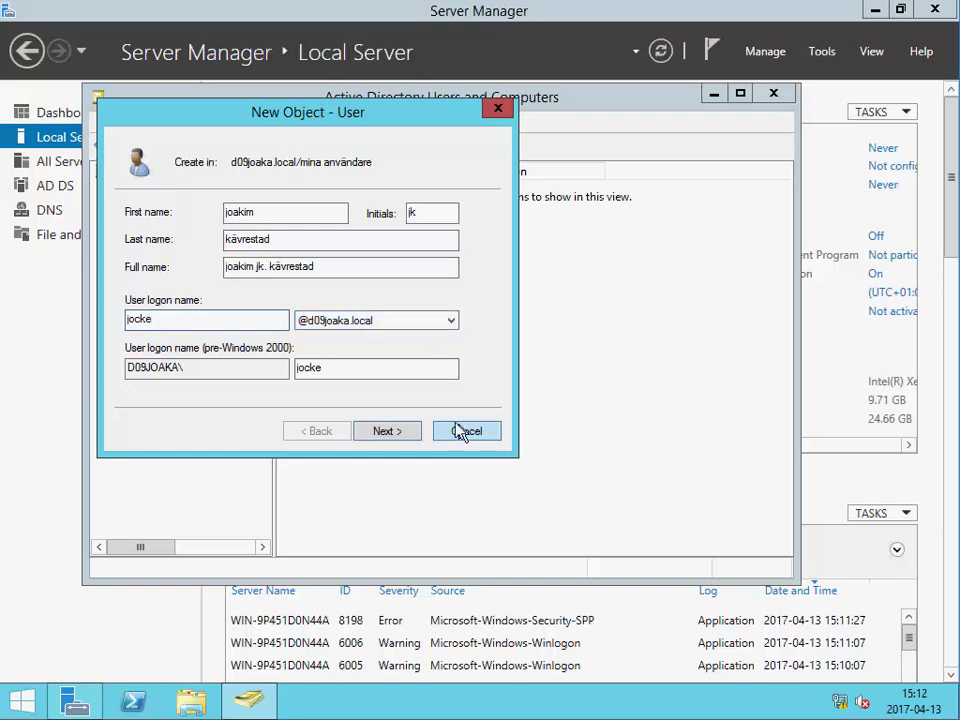
- Set the user's password with no change required at logon and never expiring, then finish
left_click(415, 431)
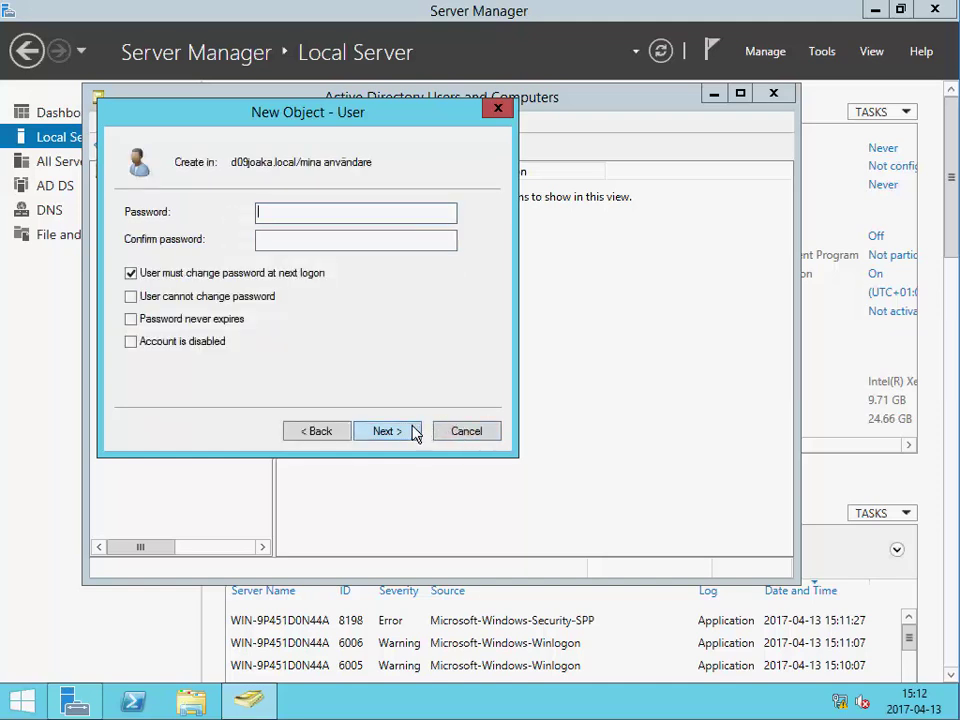
type("*")
key("Tab")
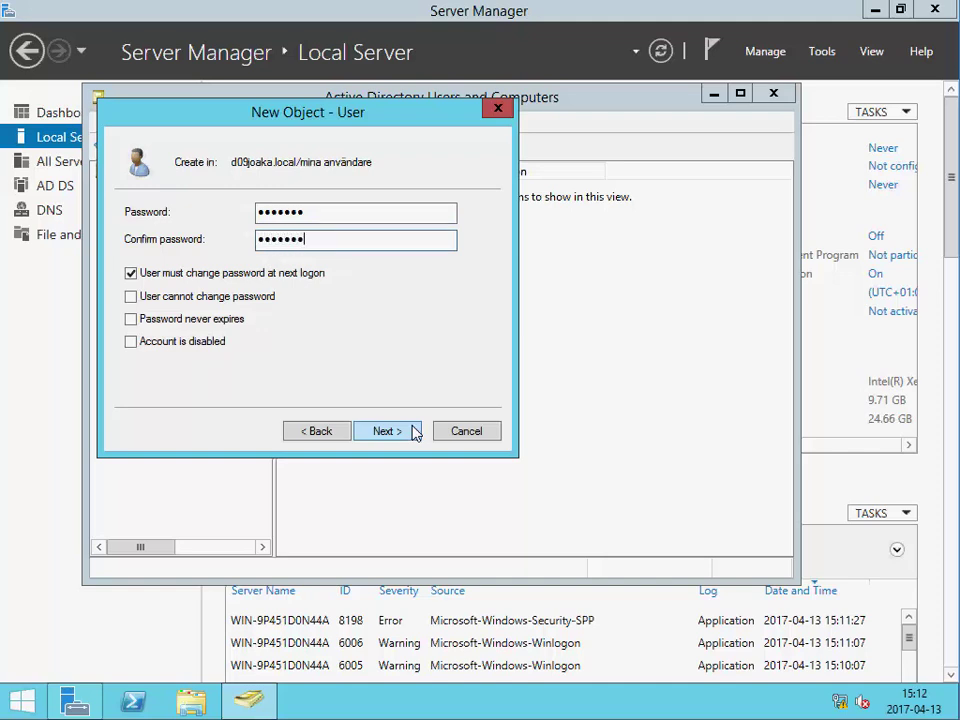
left_click(133, 273)
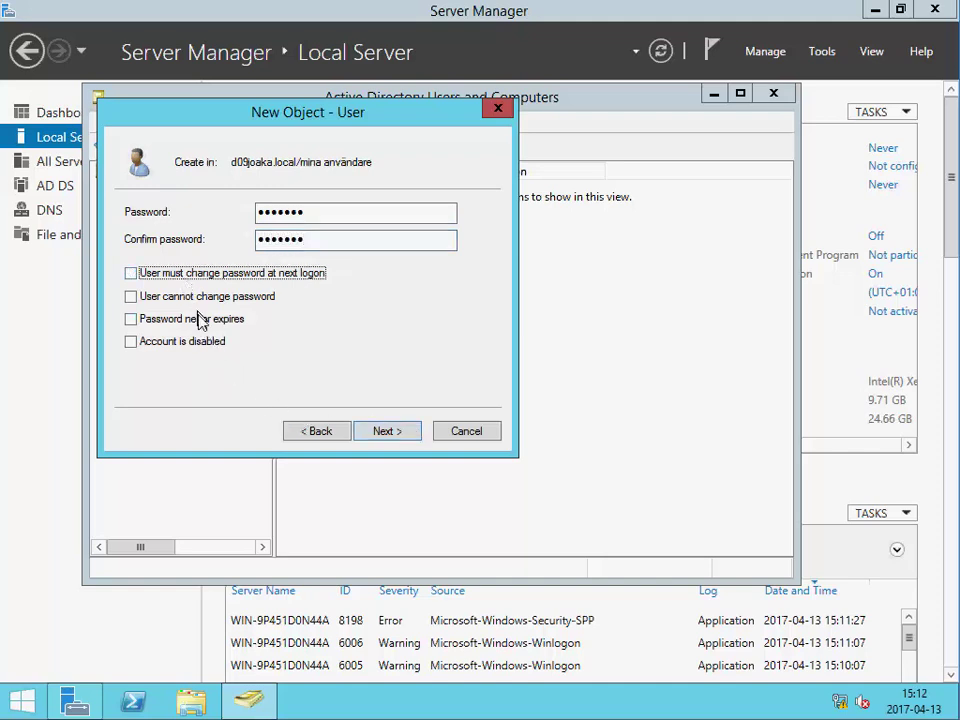
left_click(200, 319)
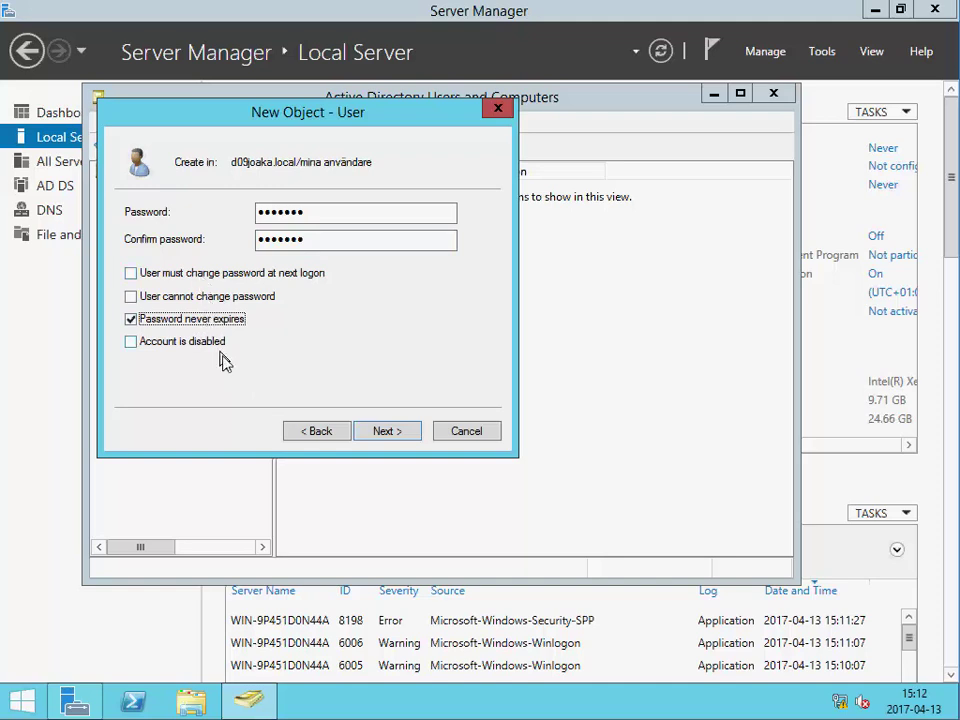
left_click(380, 432)
left_click(383, 431)
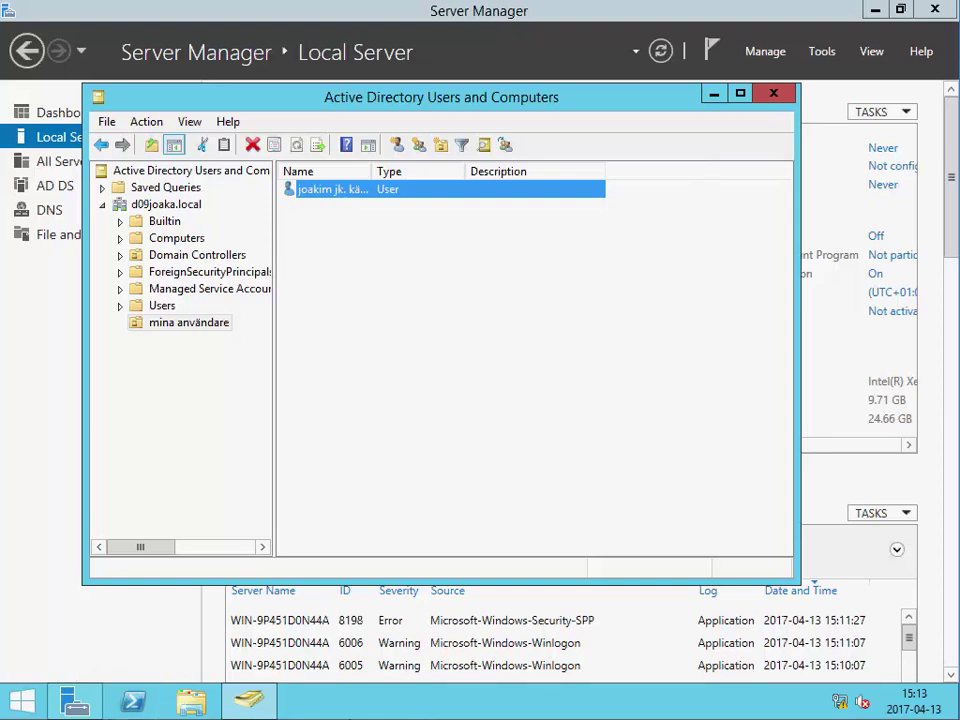
- Minimize the directory console, open System settings, then return to Server Manager
left_click(714, 93)
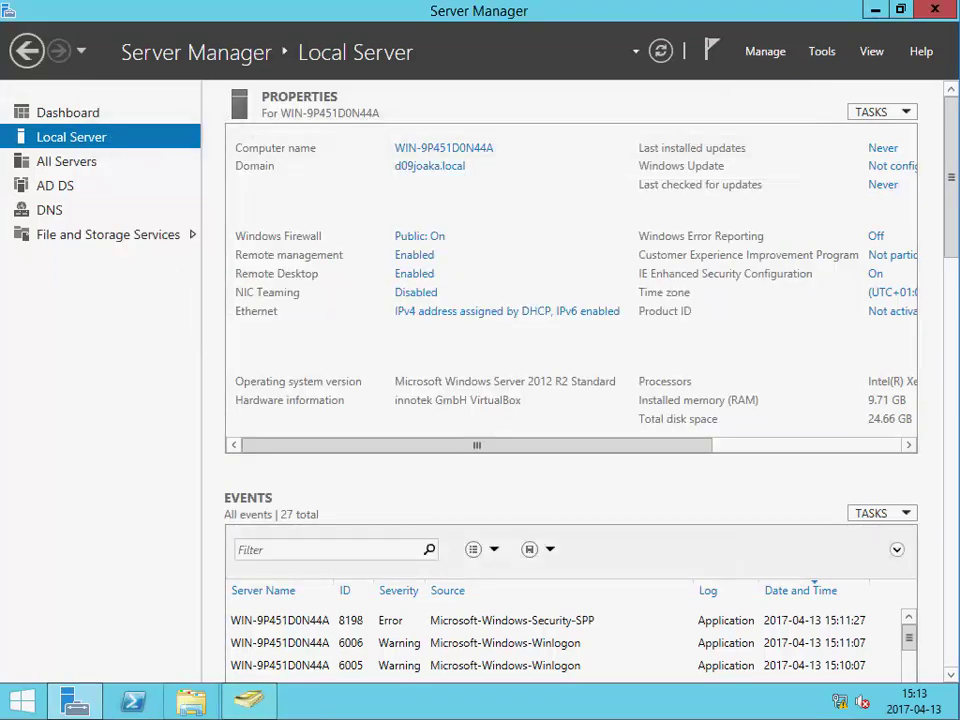
key("super+x")
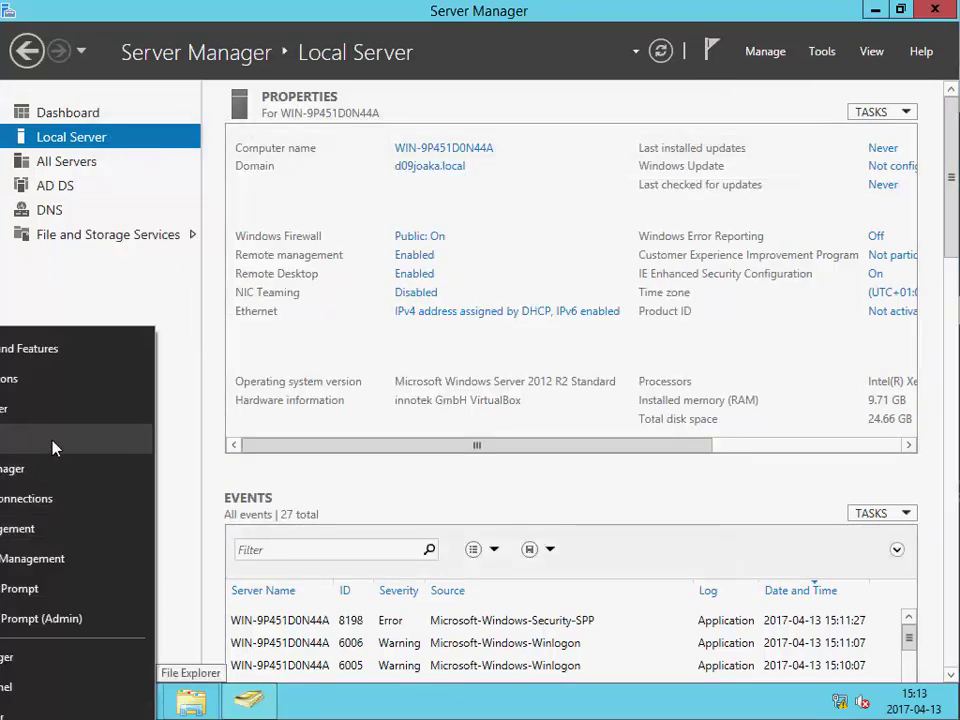
left_click(55, 448)
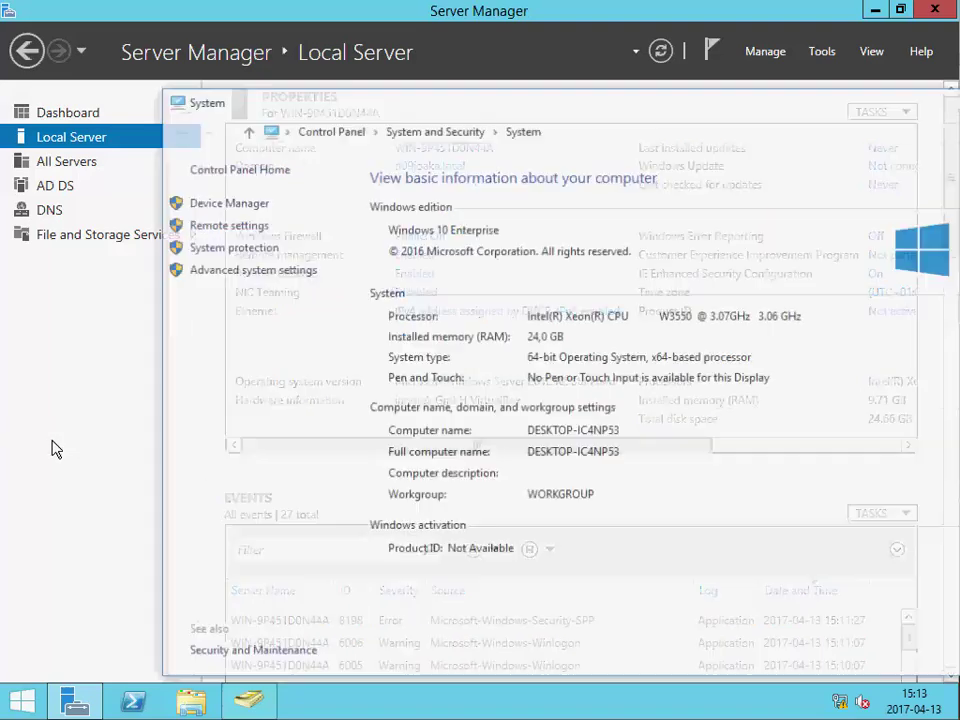
left_click(145, 428)
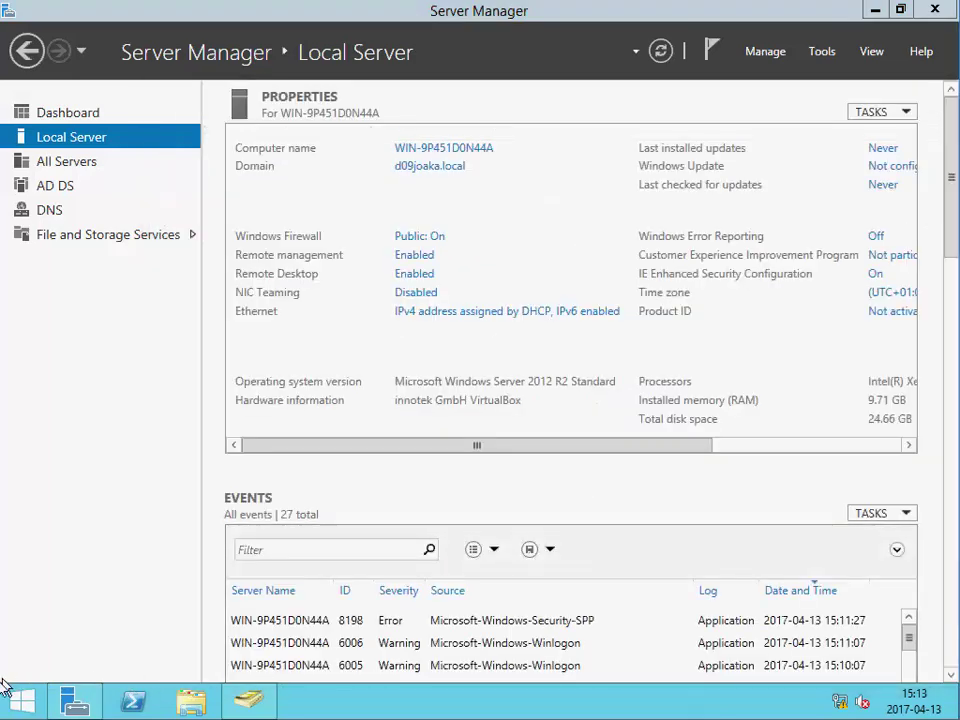
- Launch Command Prompt from the Run dialog and run ipconfig
right_click(22, 700)
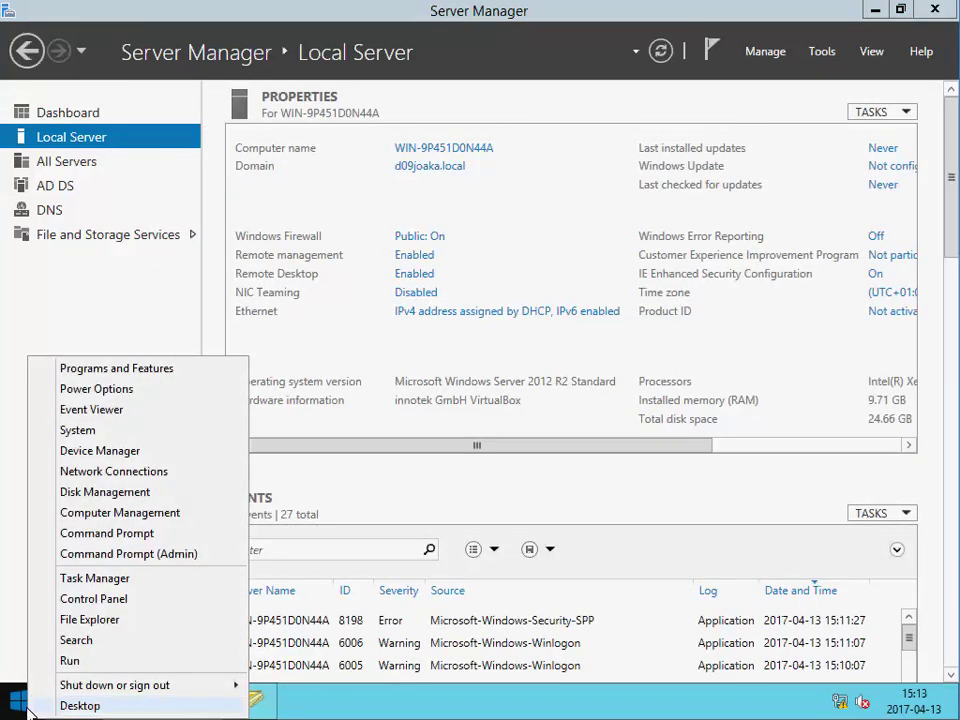
left_click(93, 660)
key("Return")
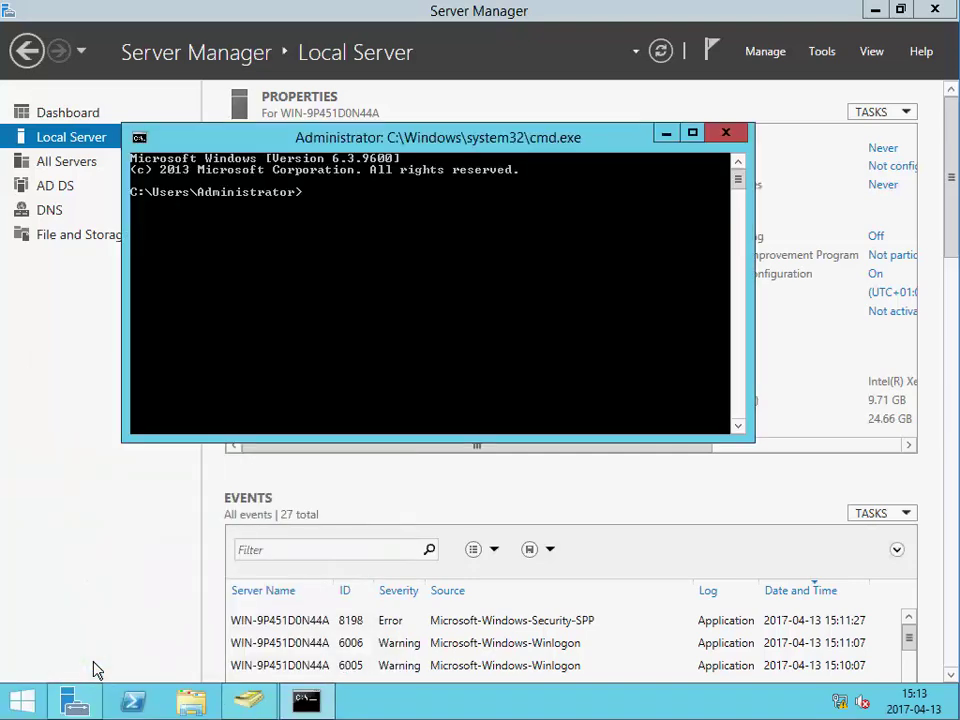
type("ipconfig")
key("Return")
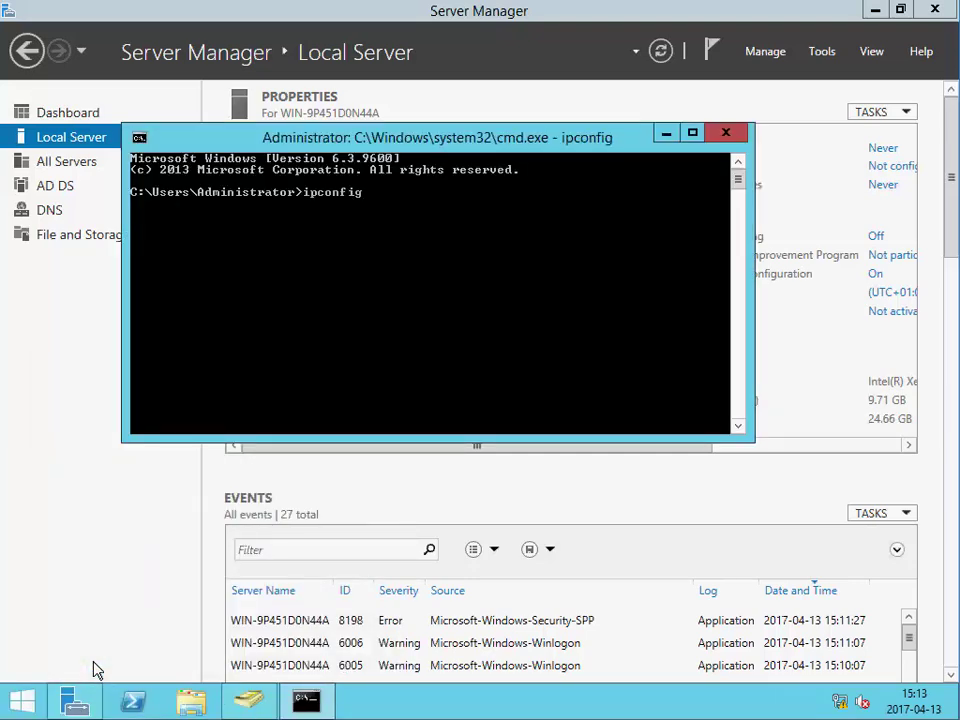
mouse_move(257, 715)
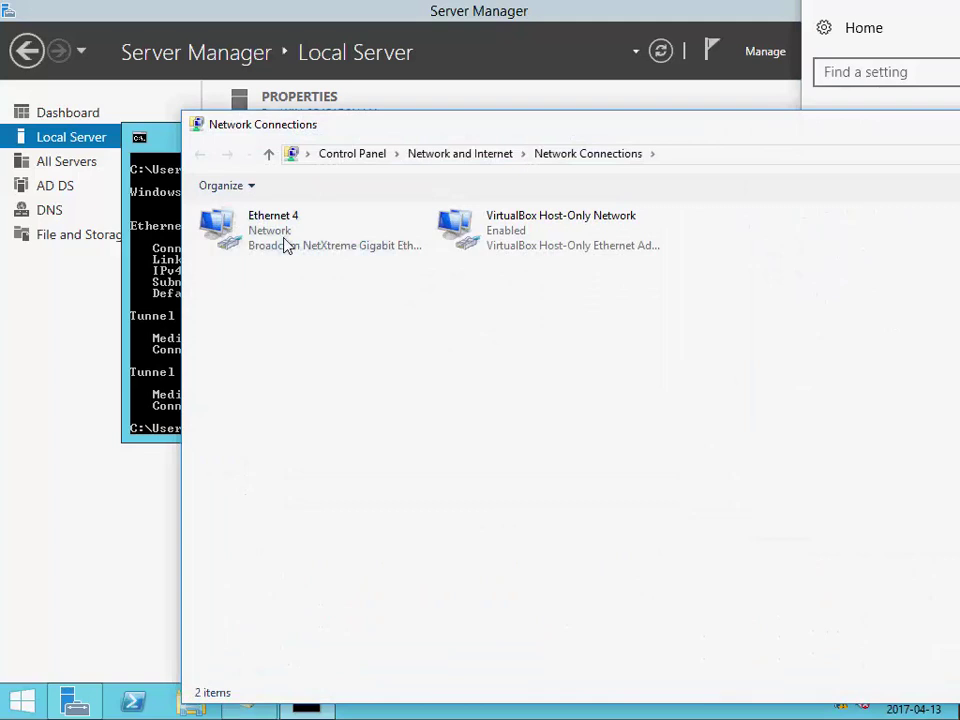
- In Ethernet 4's IPv4 properties, enter 10.0.100.219 as the manual DNS server and apply it
left_click(285, 243)
right_click(285, 243)
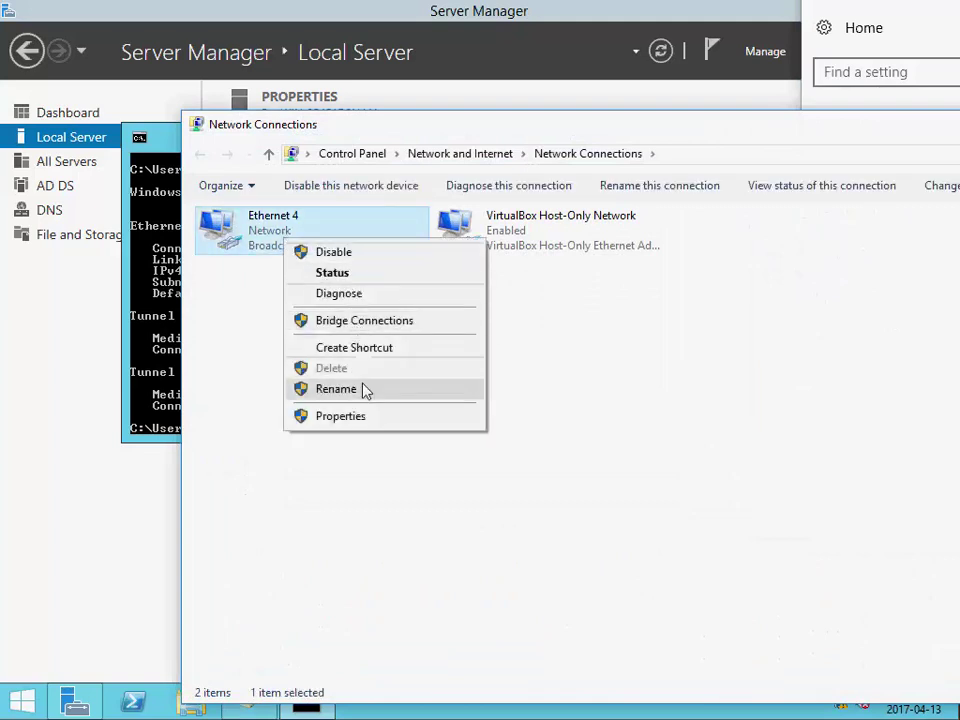
left_click(369, 416)
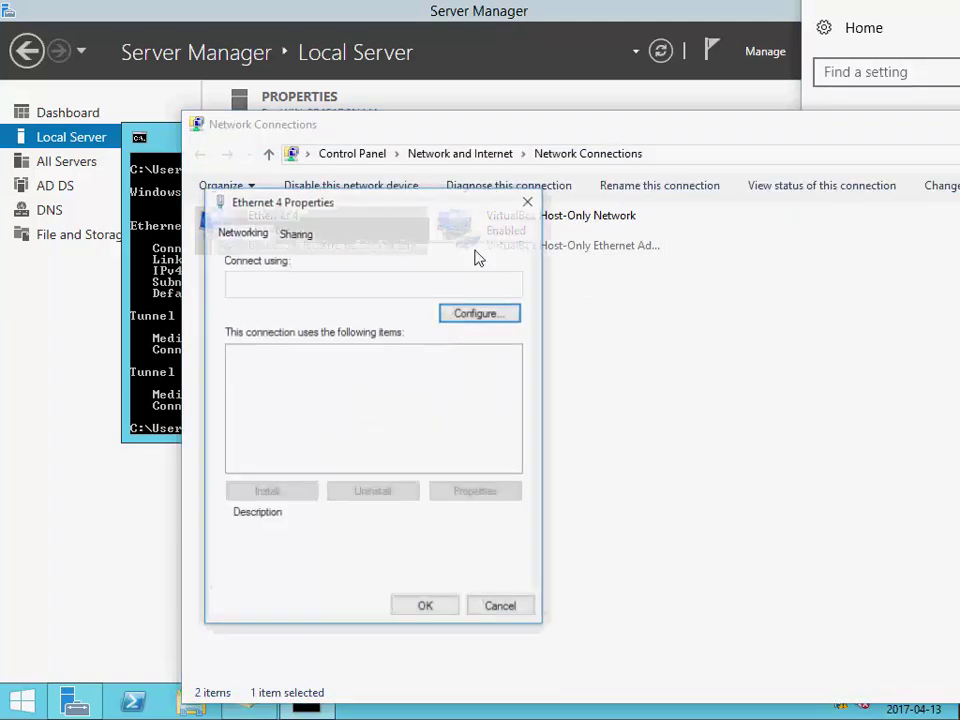
double_click(364, 417)
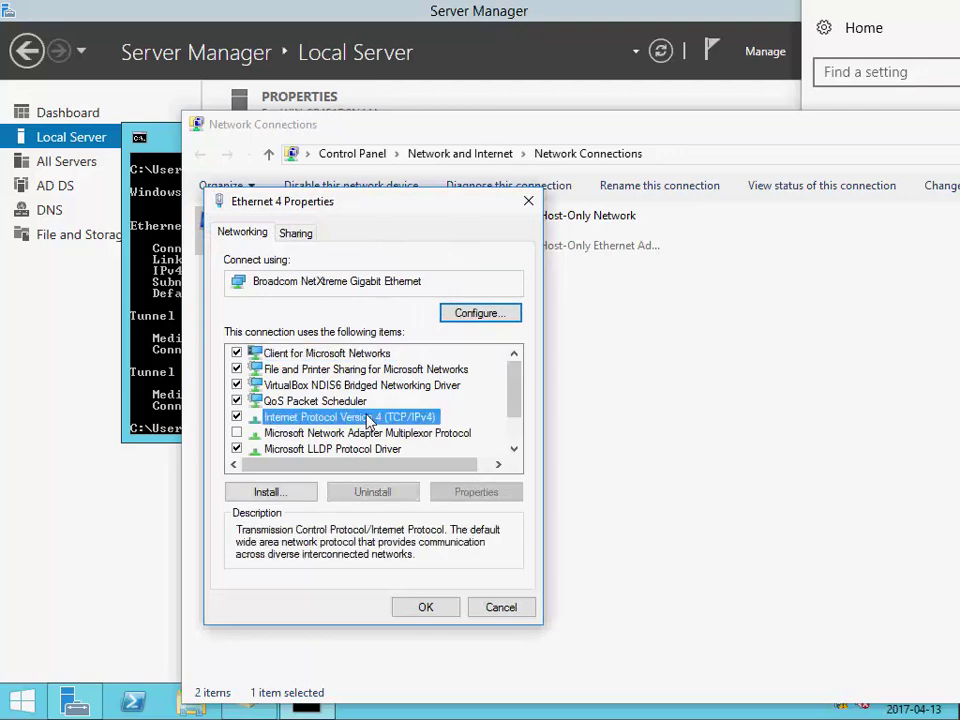
left_click(300, 537)
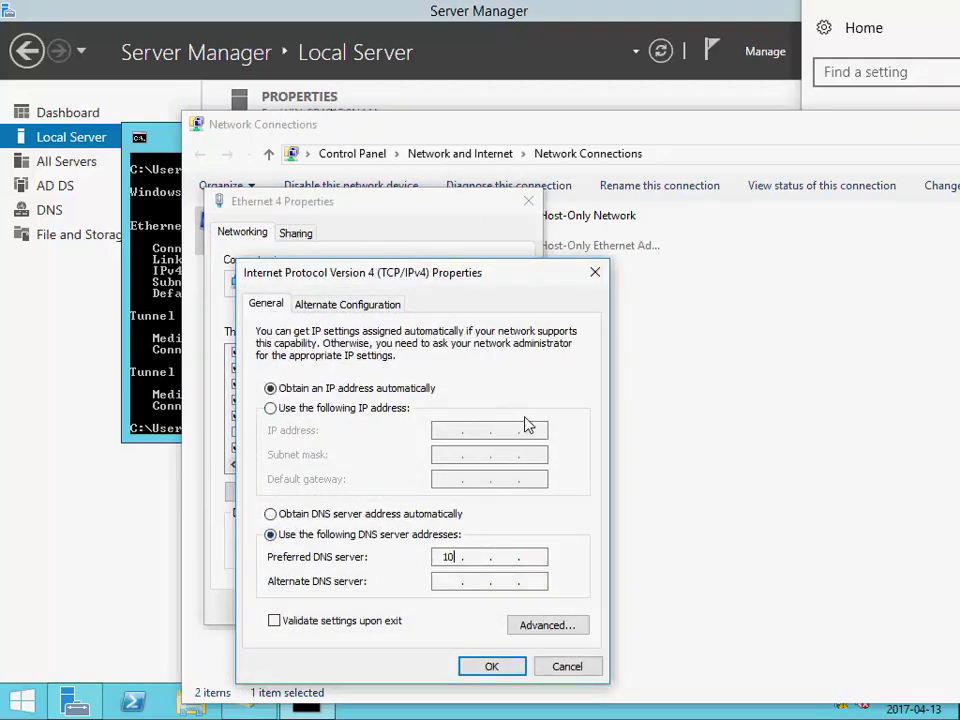
type("10.0.100.219")
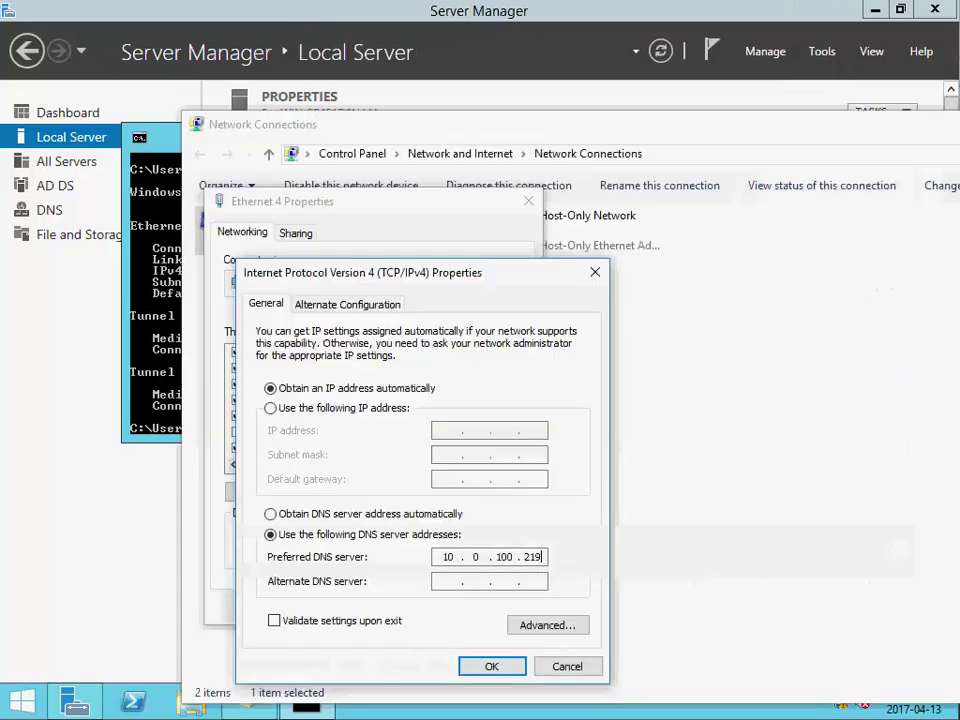
left_click(493, 665)
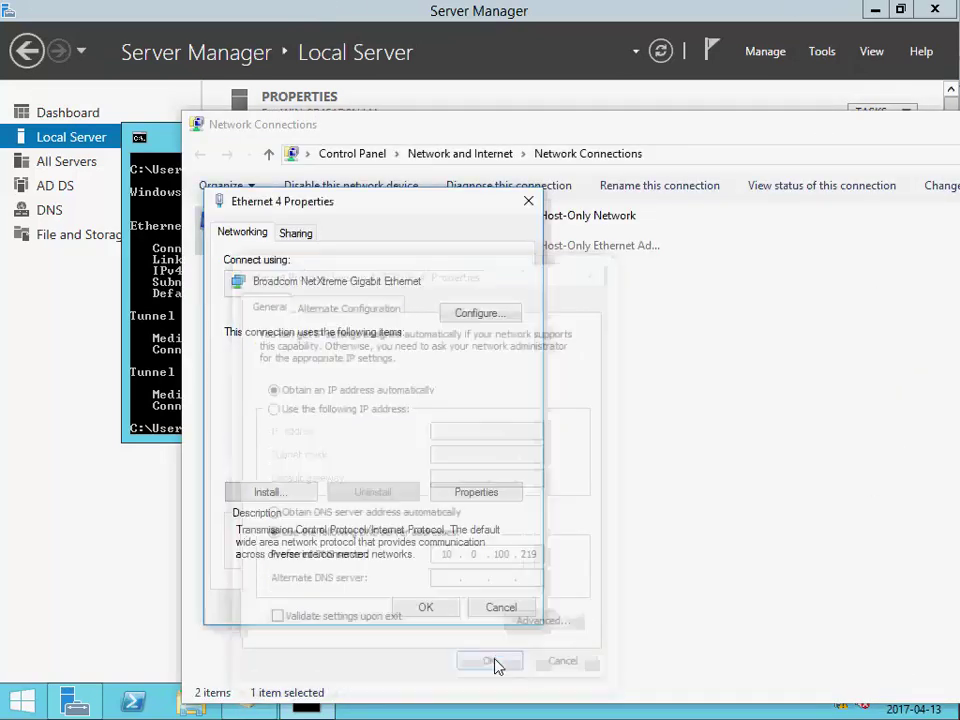
left_click(440, 605)
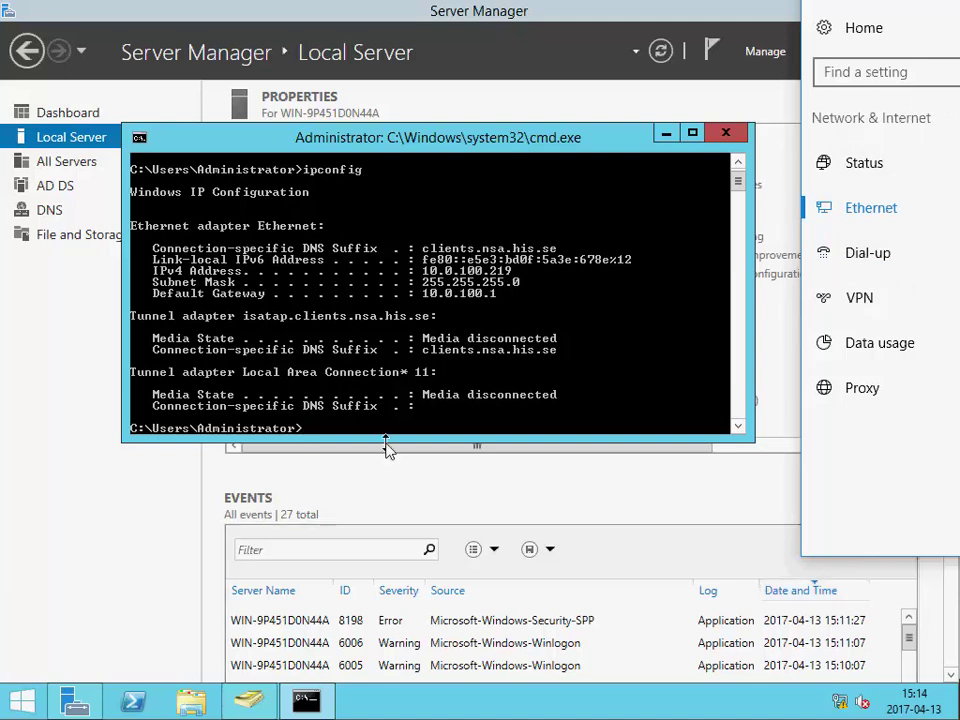
- Open the System page from the Win+X menu and drag its window into view
key("super+x")
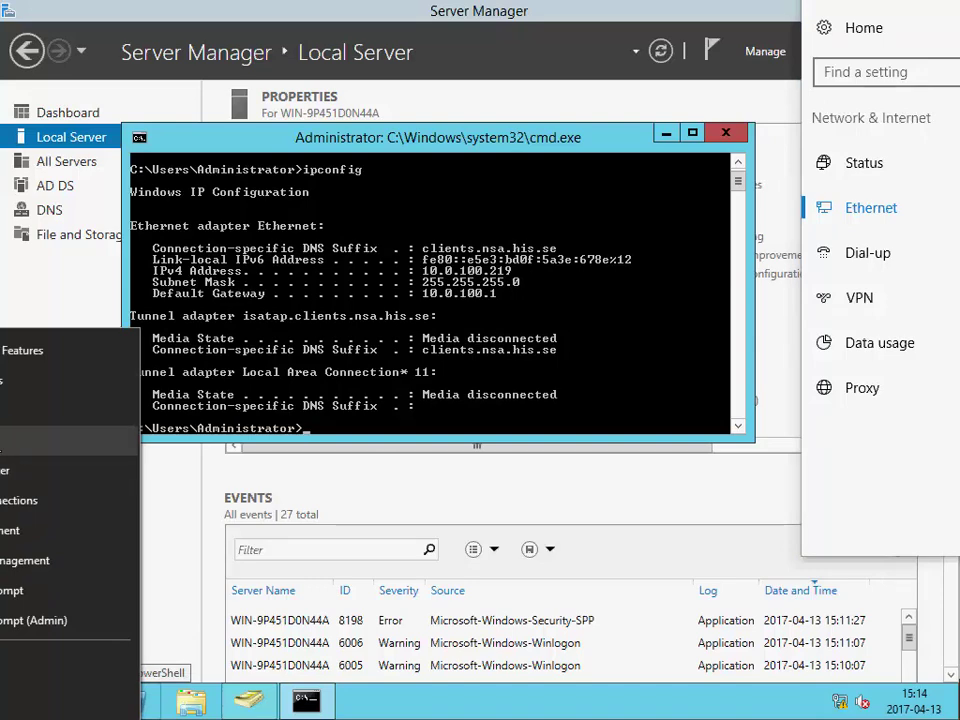
left_click(15, 440)
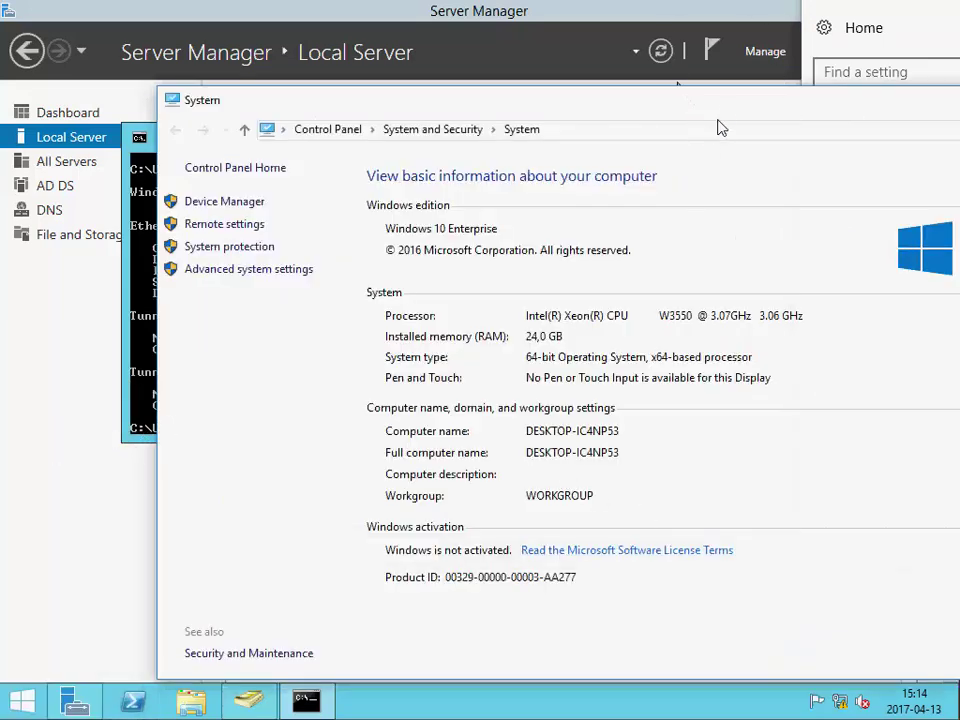
left_click_drag(725, 112, 464, 124)
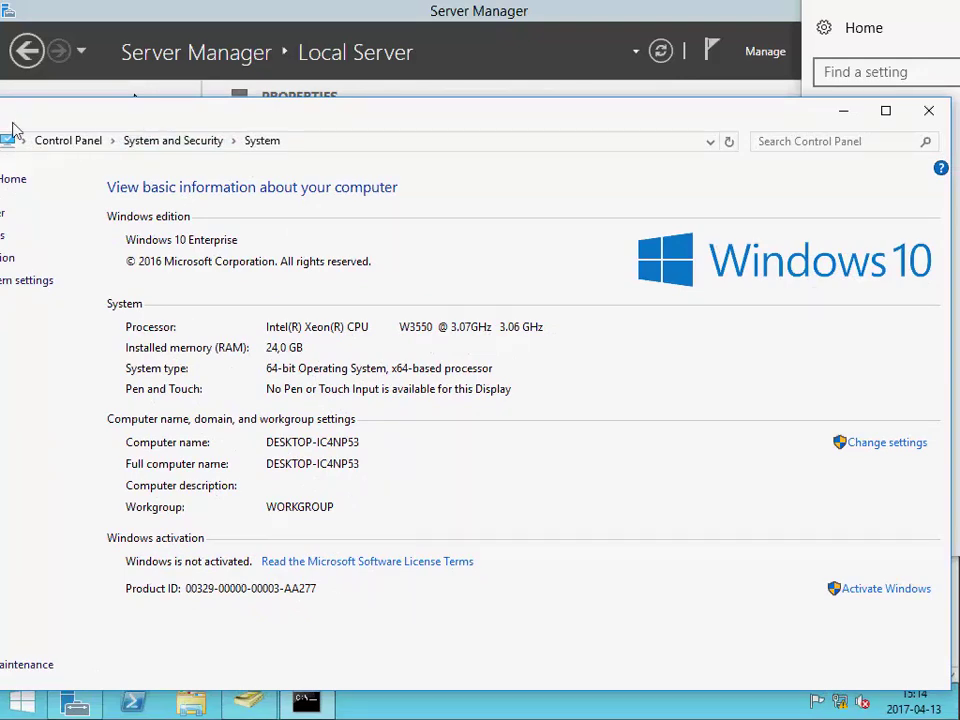
- Change the computer's membership from workgroup to the domain d09joaka.local
left_click(873, 443)
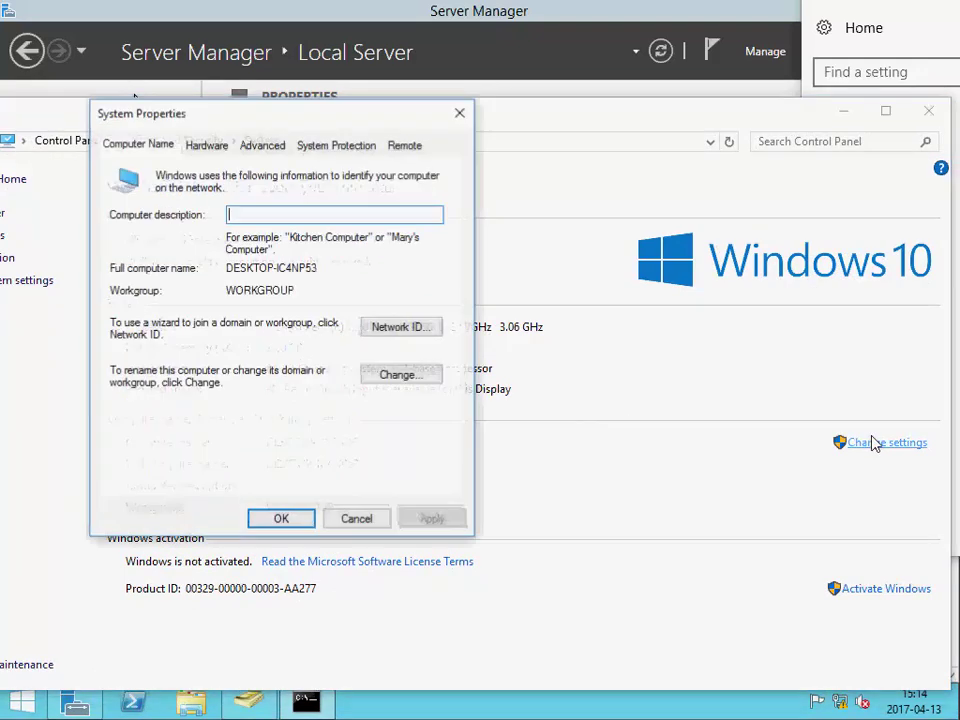
left_click(413, 377)
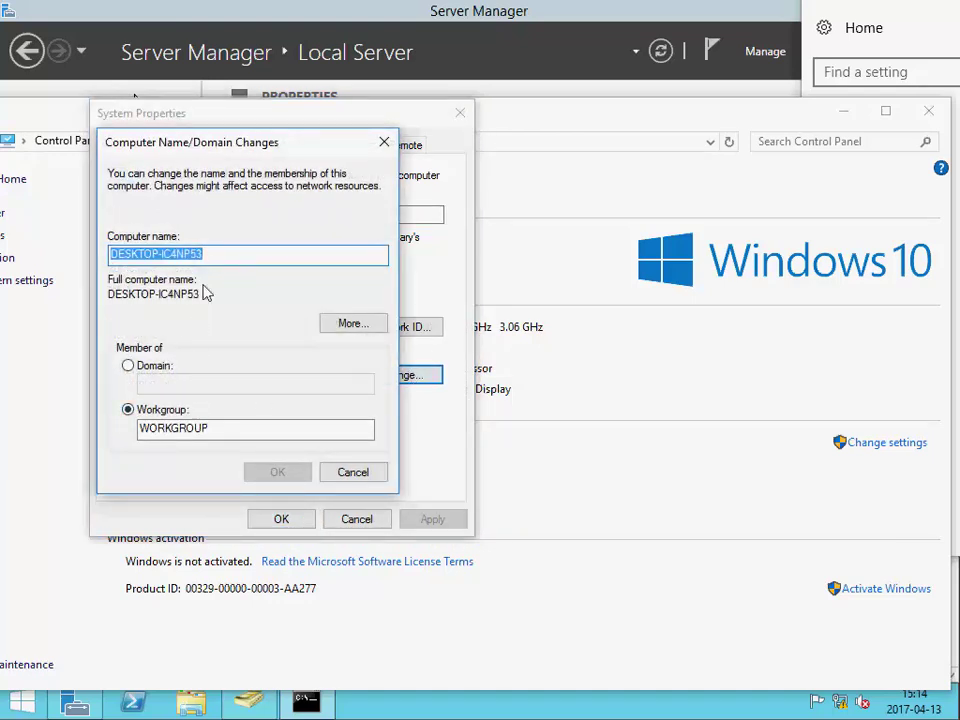
left_click(127, 365)
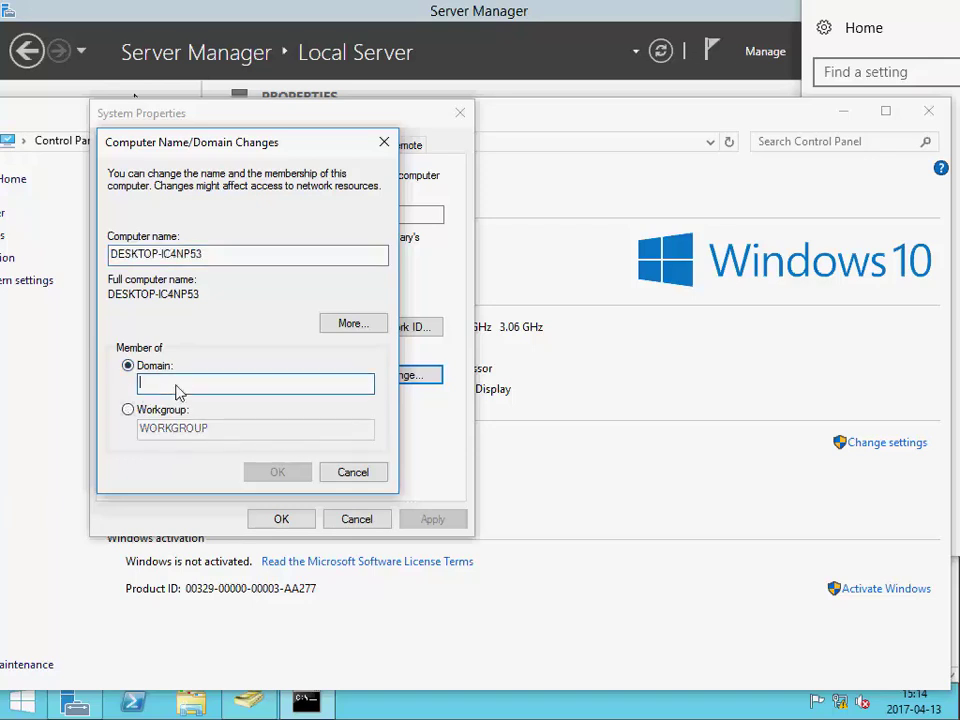
type("d09joaka.")
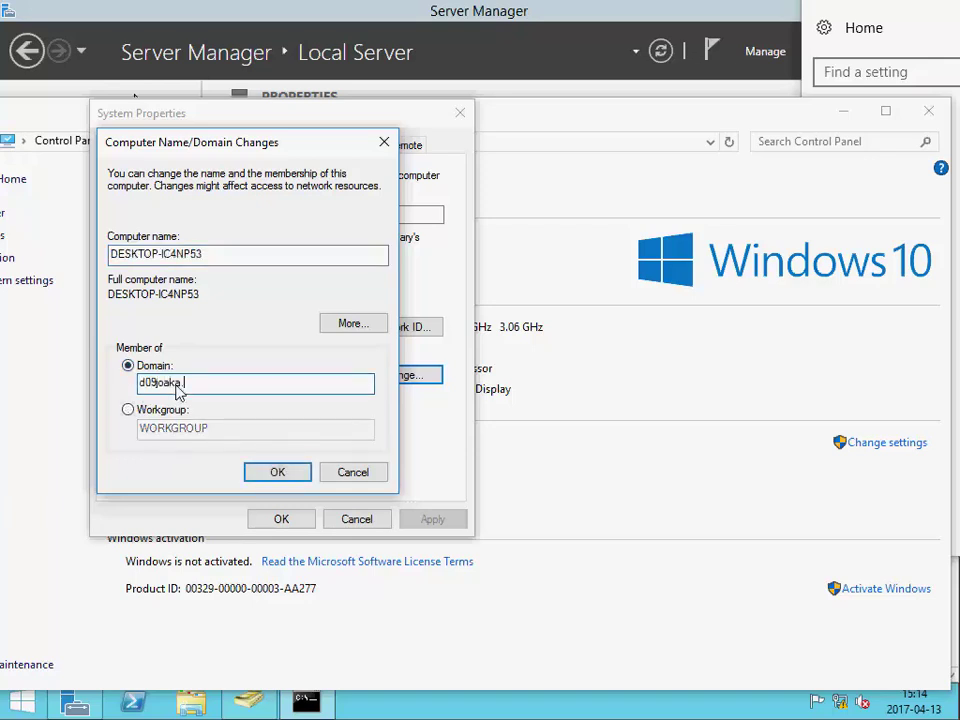
type("local")
left_click(272, 471)
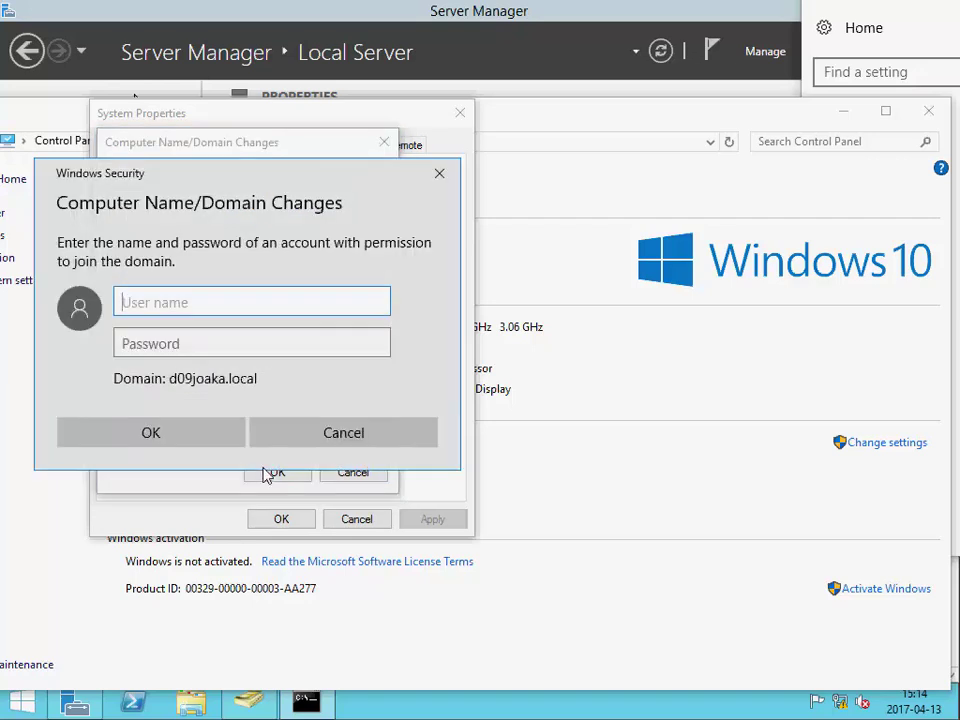
- Authenticate as the domain administrator and acknowledge the domain welcome message
type("administra")
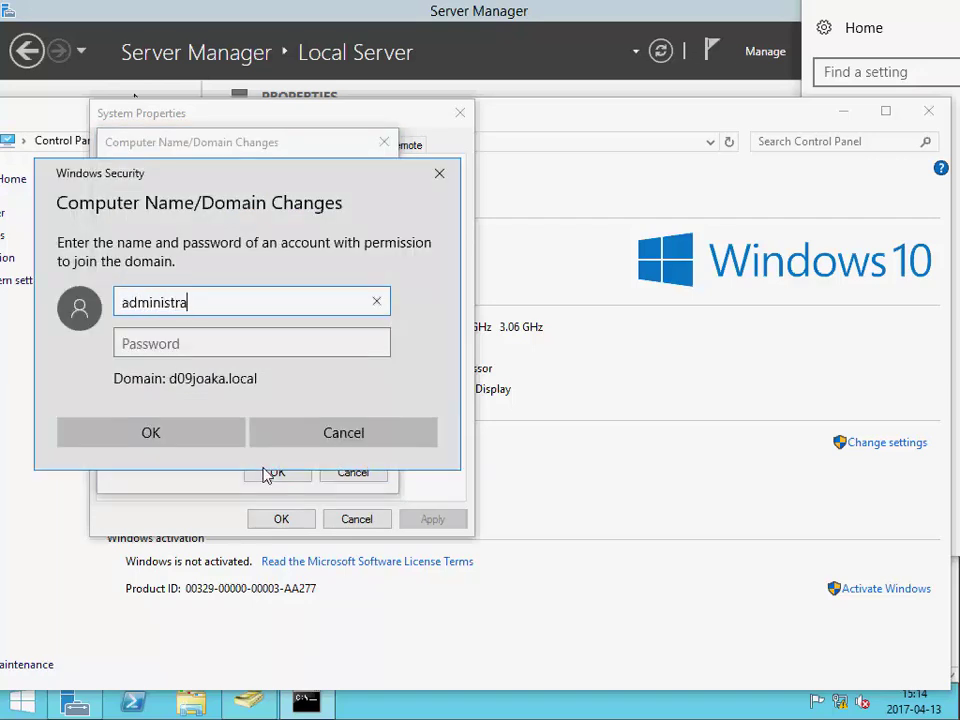
type("tor")
key("Tab")
type("***")
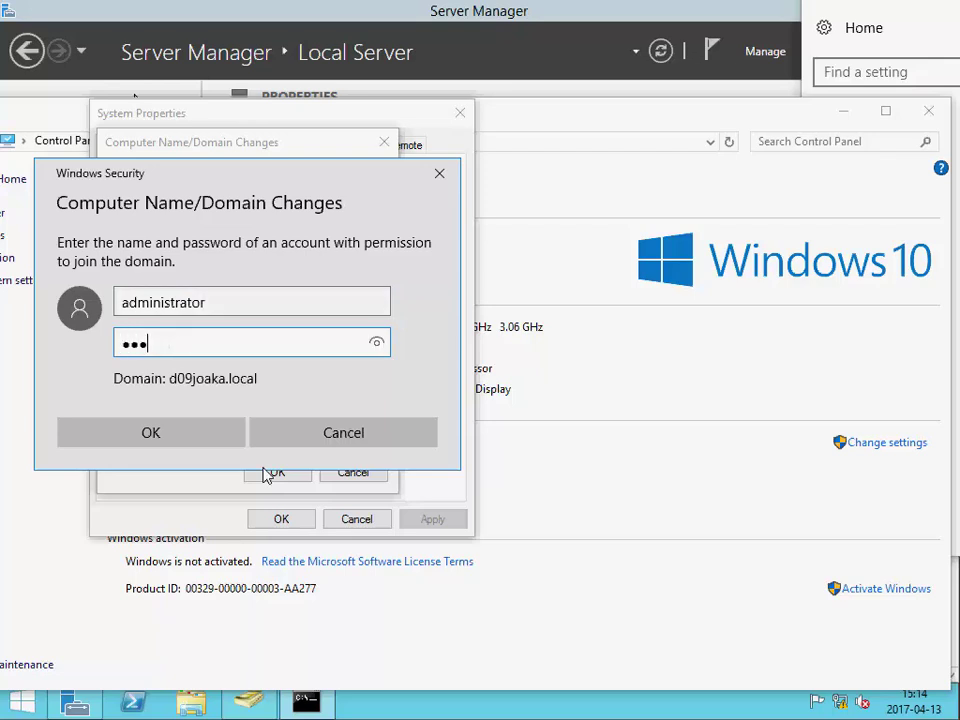
type("*****")
left_click(189, 440)
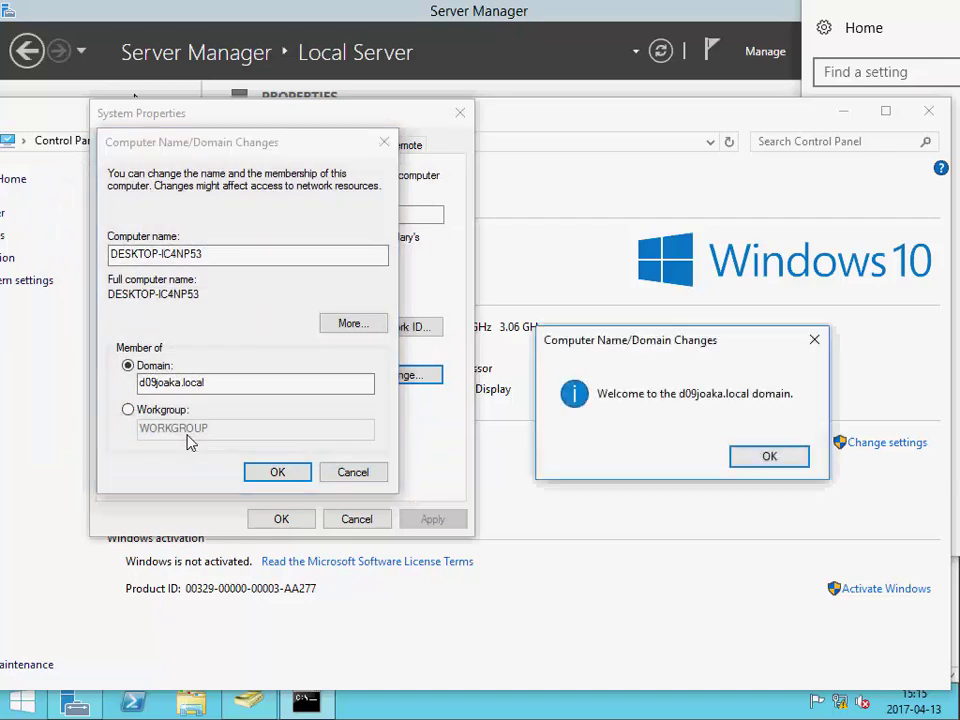
left_click_drag(507, 296, 357, 237)
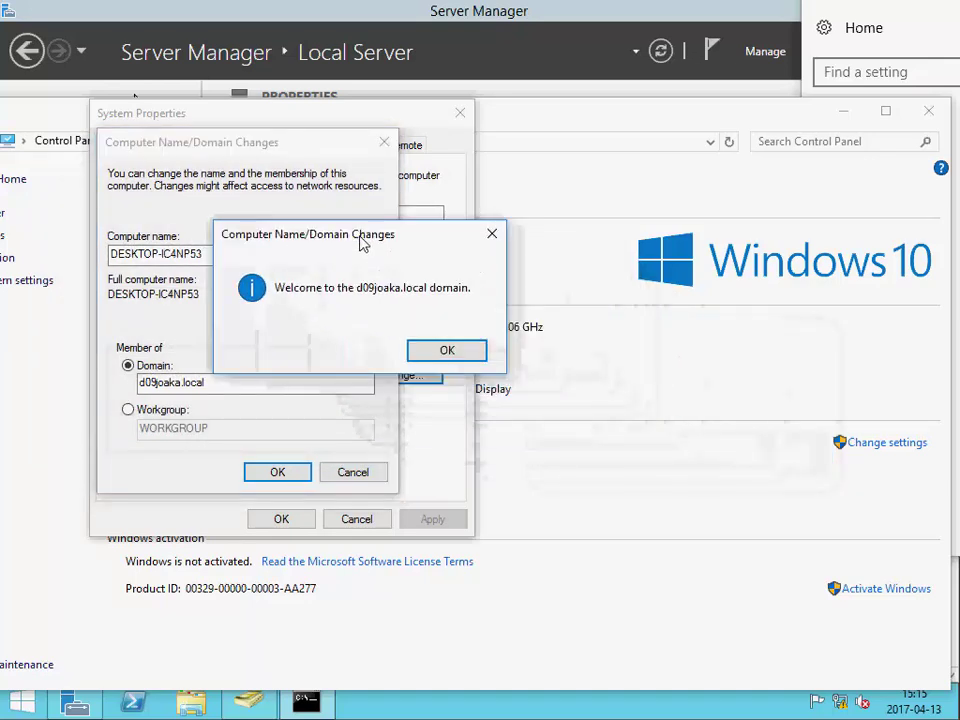
left_click(446, 352)
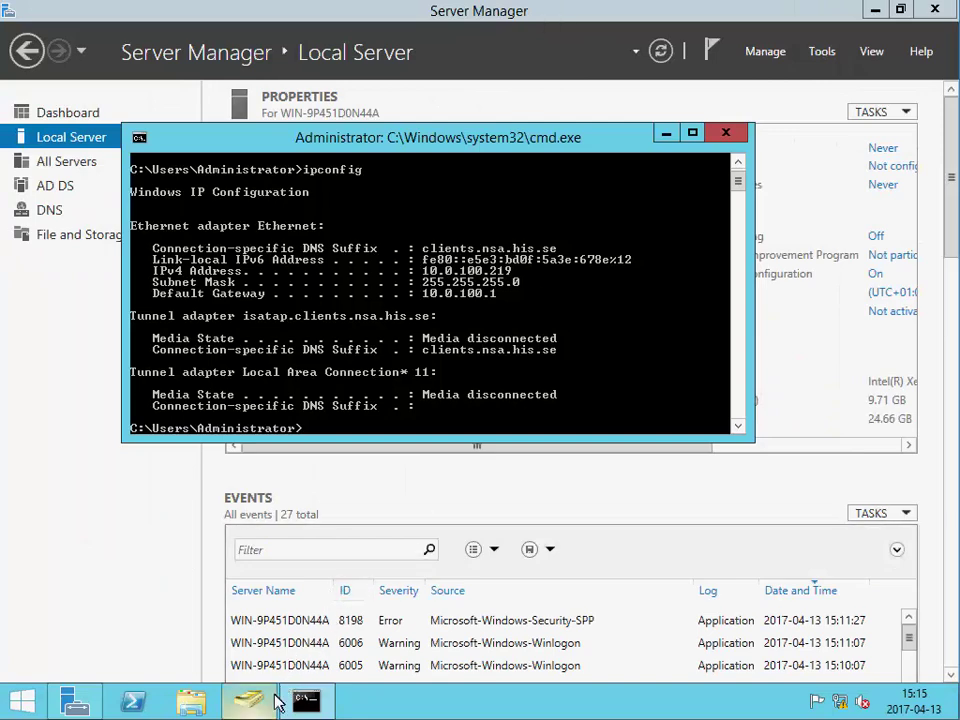
- Check the Computers container lists DESKTOP-IC4NP53, widening the Name column, then close the console
left_click(666, 133)
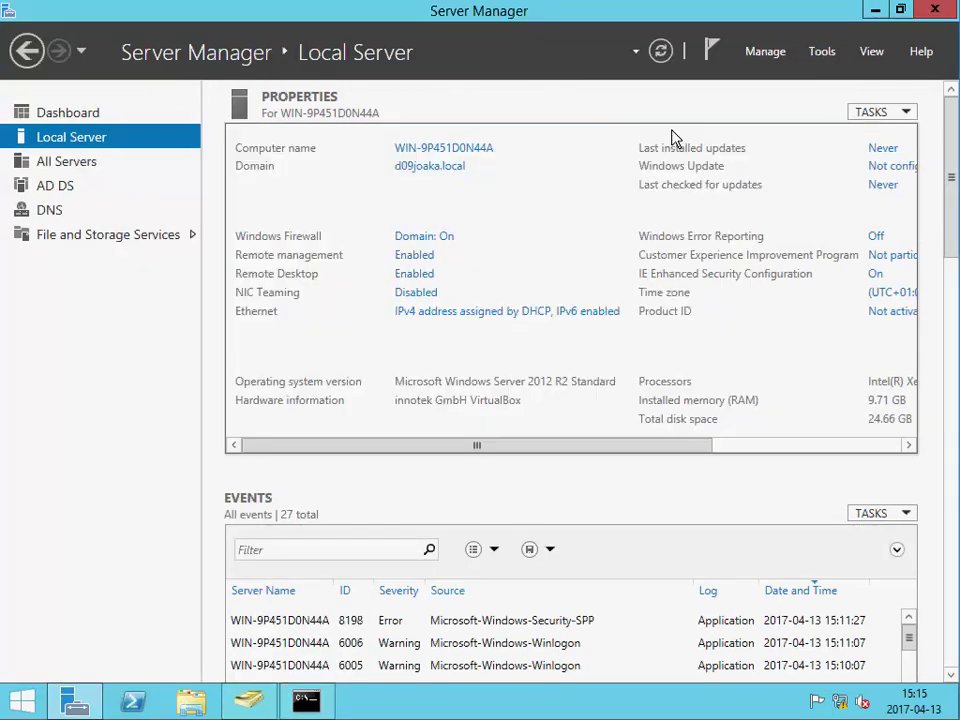
left_click(250, 702)
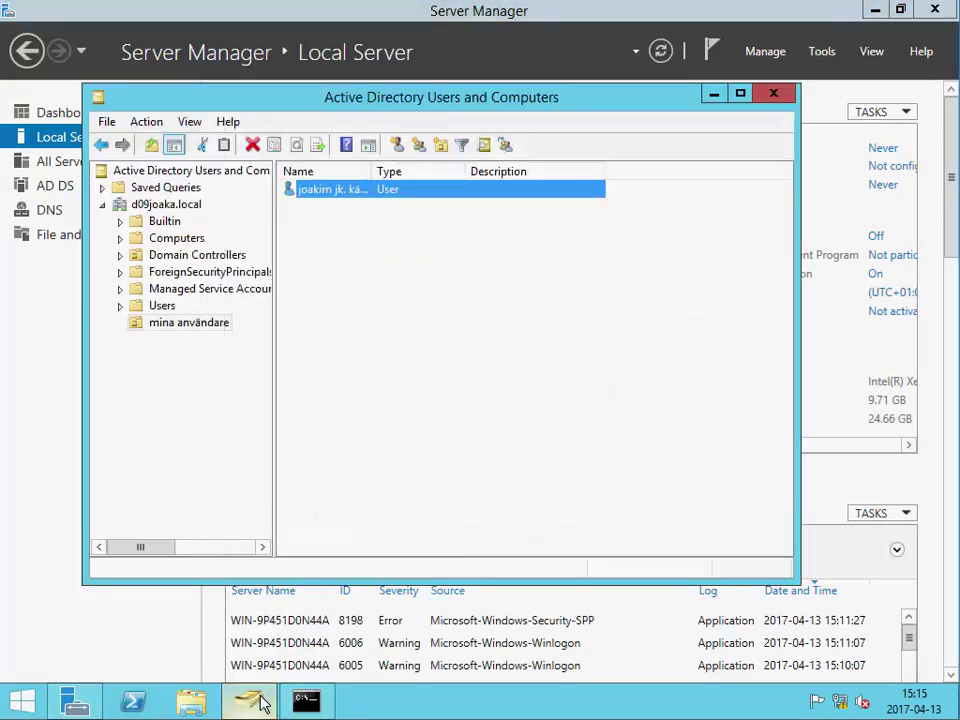
left_click(260, 702)
left_click(826, 54)
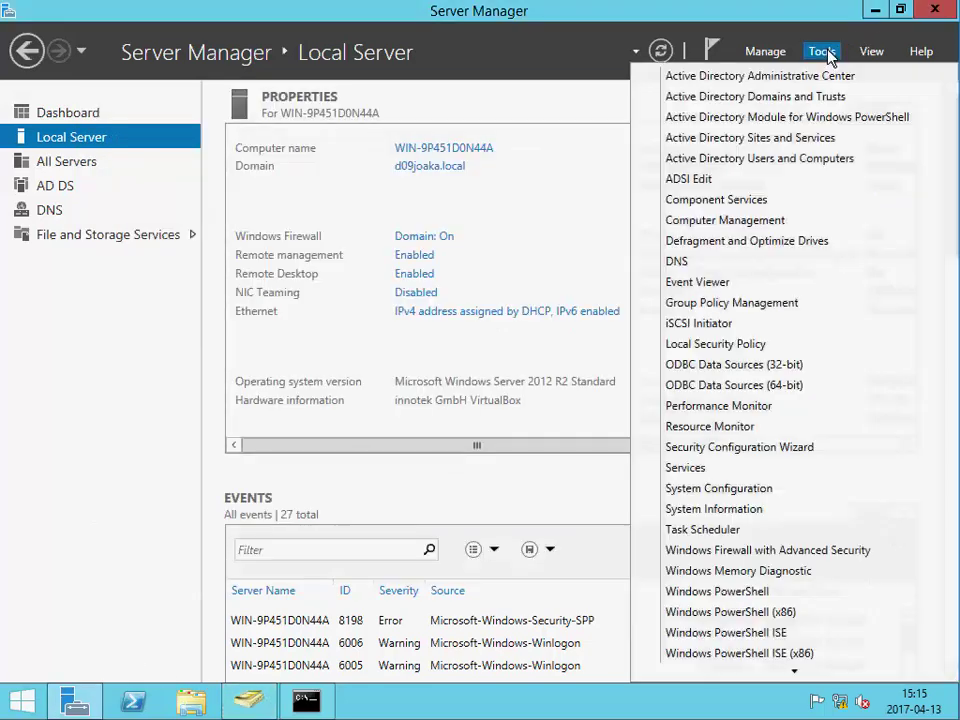
left_click(170, 523)
left_click(250, 702)
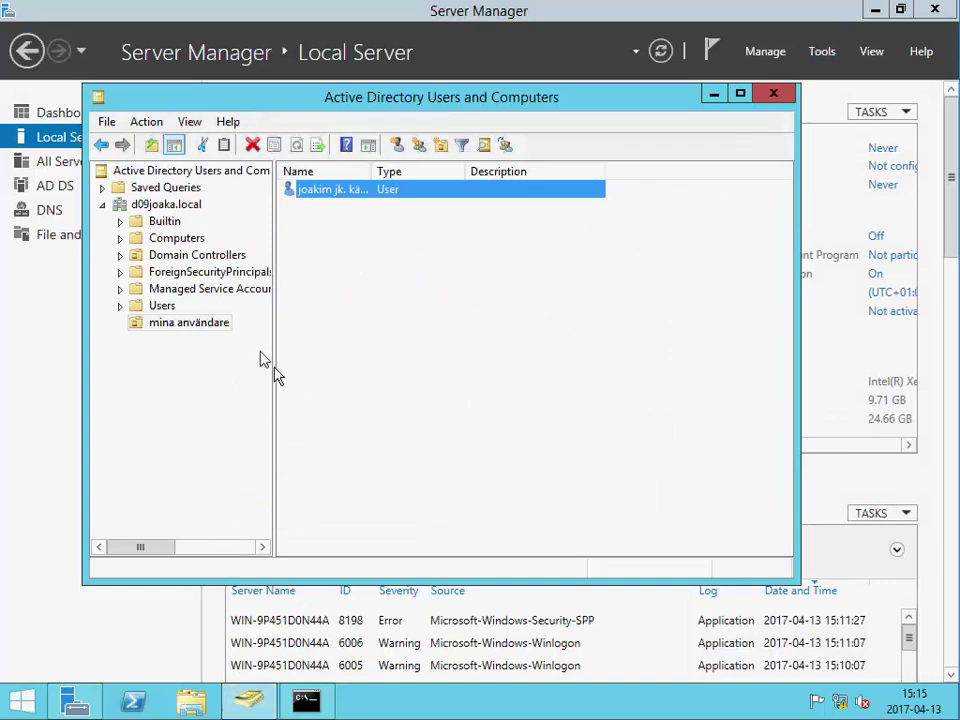
left_click(176, 238)
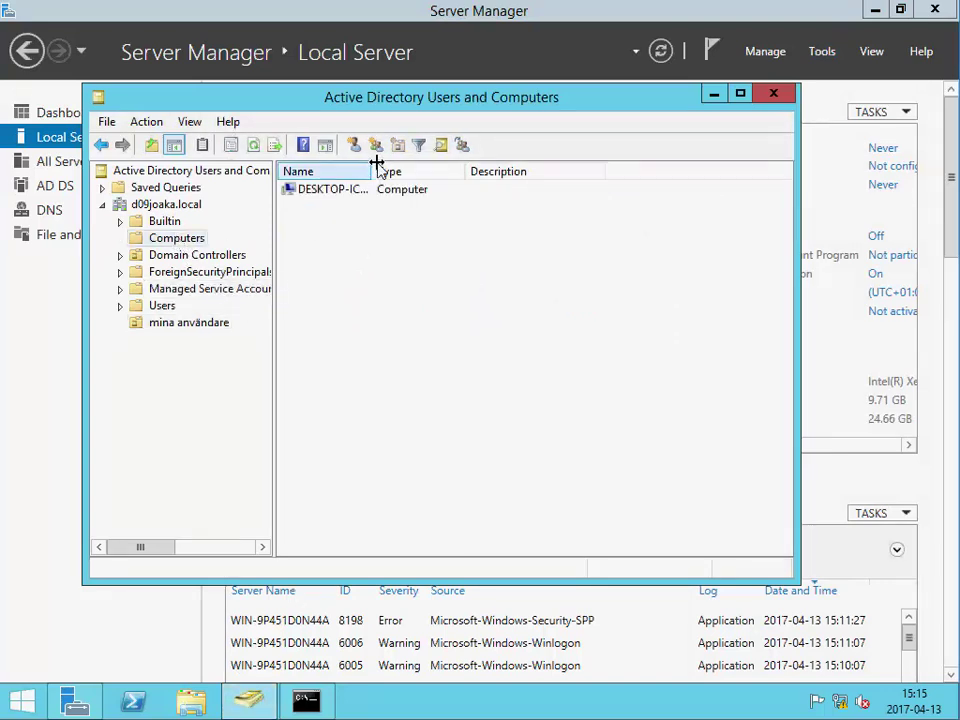
left_click_drag(373, 172, 582, 177)
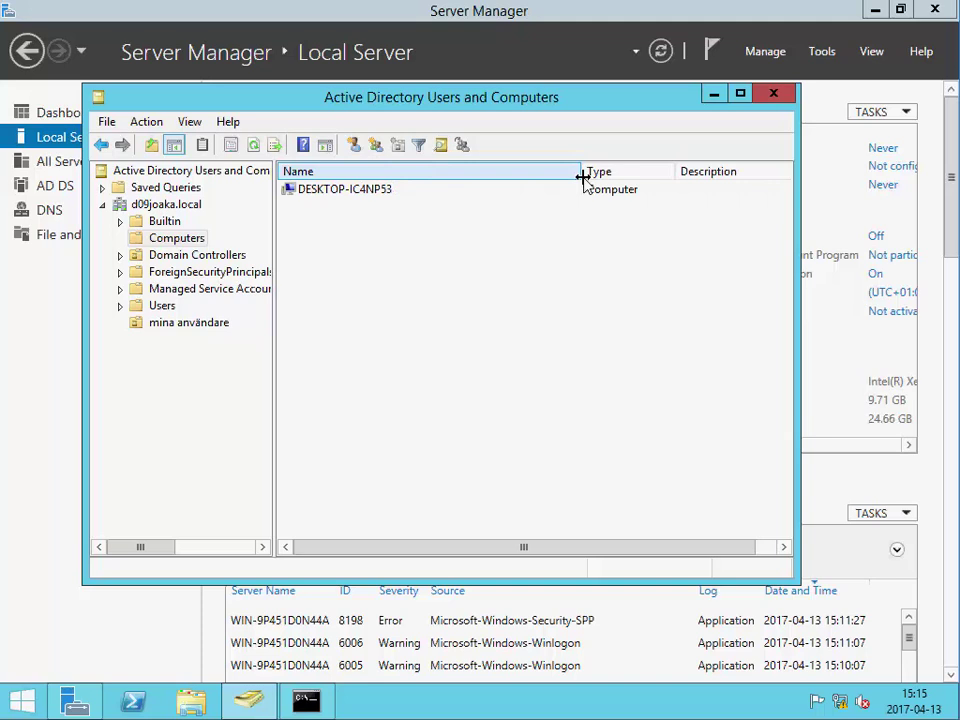
left_click(776, 93)
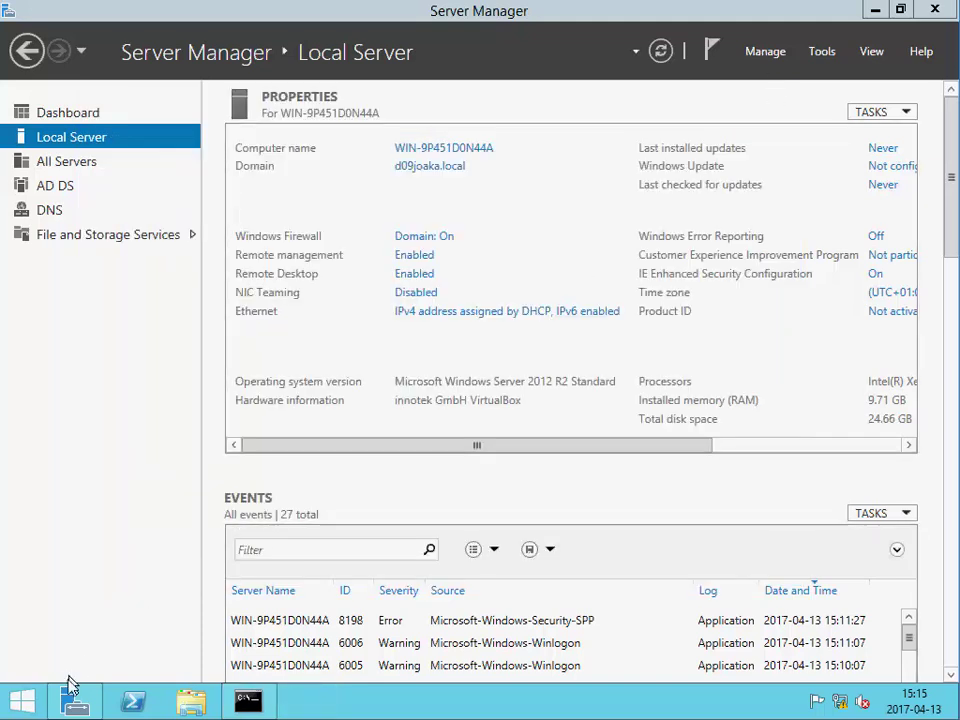
- Sign the Administrator out from the Start screen
right_click(28, 700)
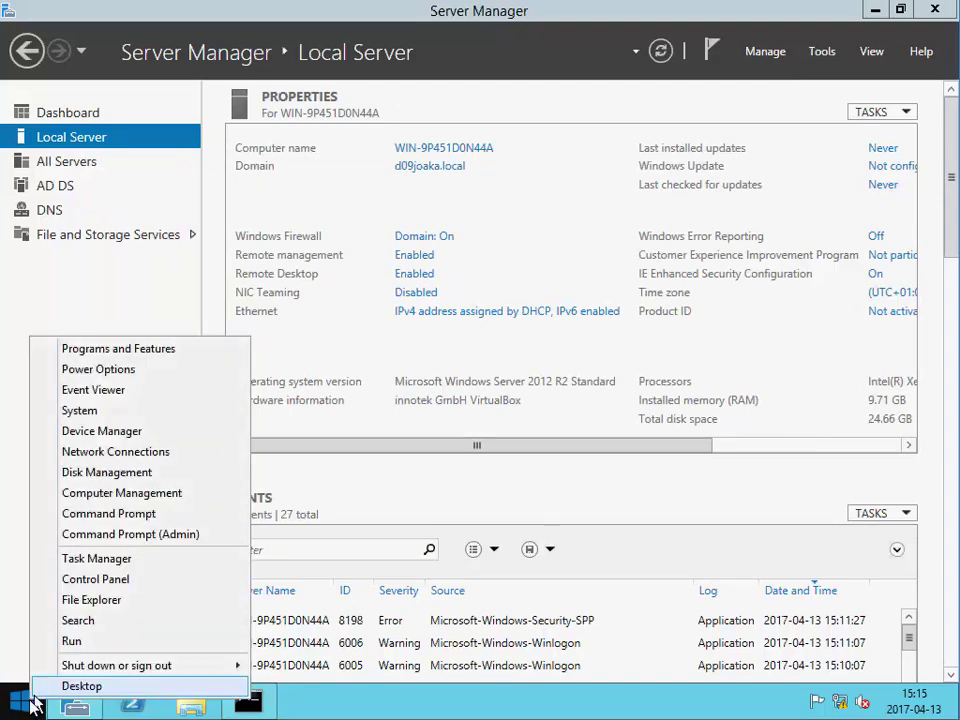
left_click(26, 705)
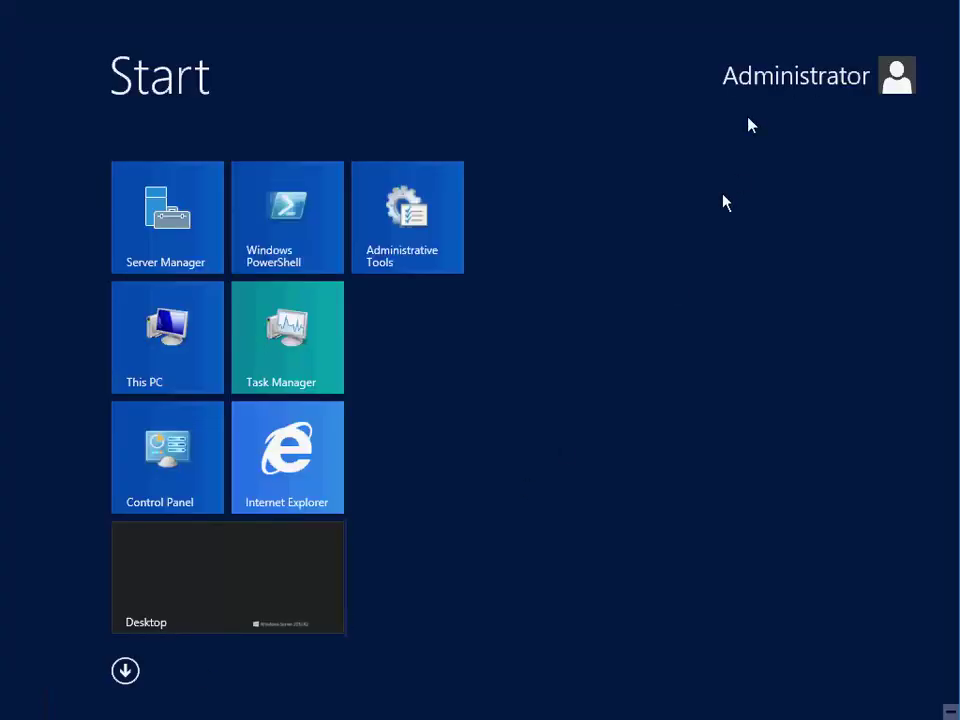
left_click(784, 77)
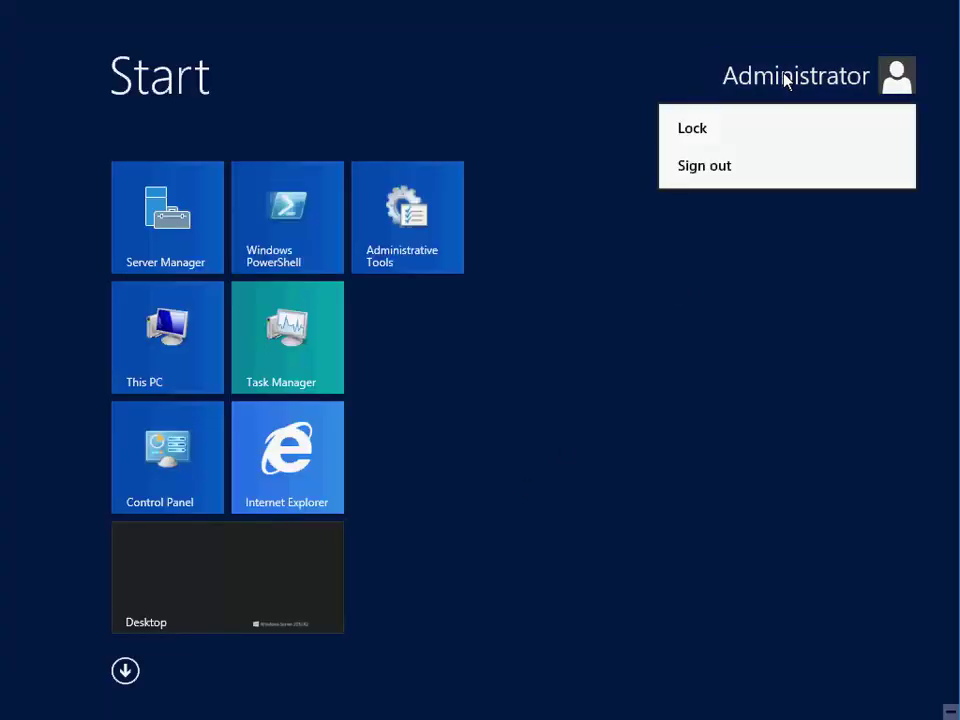
left_click(725, 166)
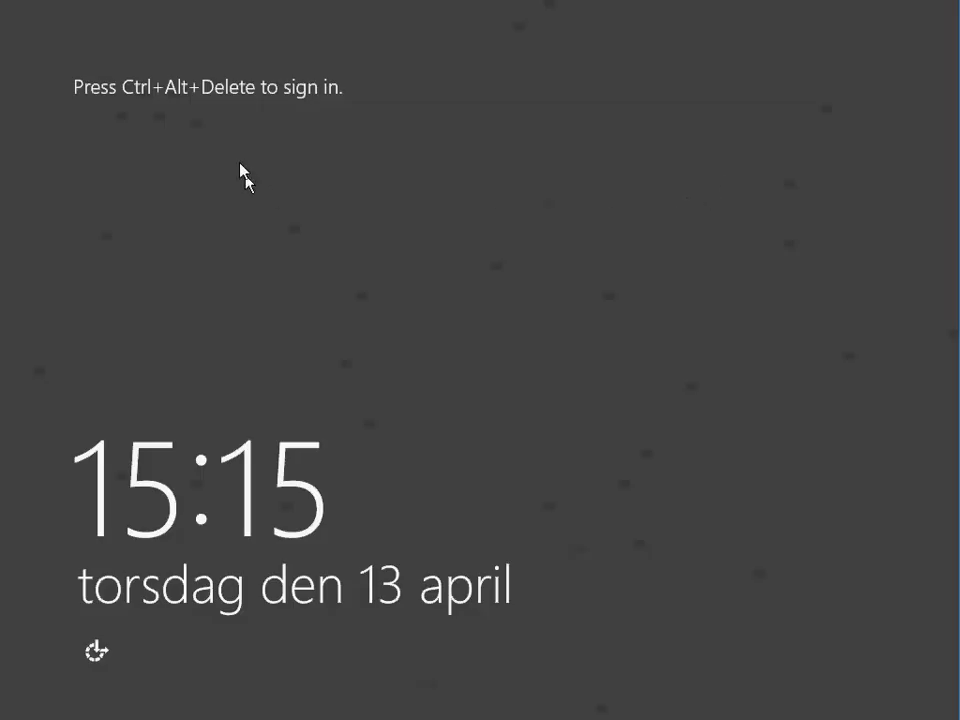
- Send Ctrl-Alt-Del through the VM's Input > Keyboard menu to reach the sign-in screen
left_click(153, 8)
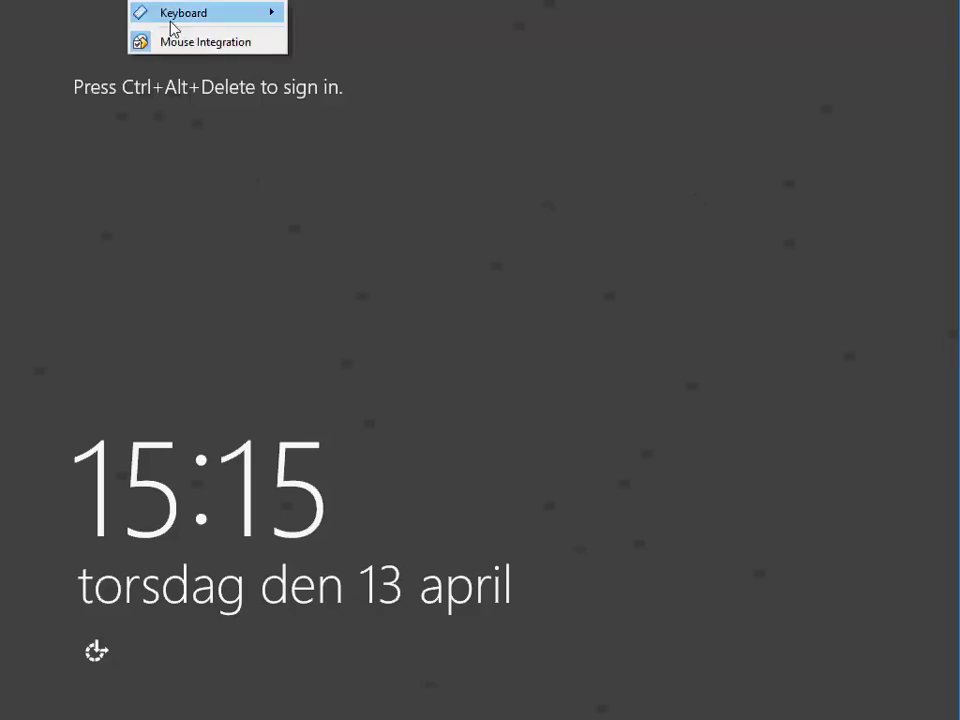
mouse_move(171, 24)
left_click(380, 46)
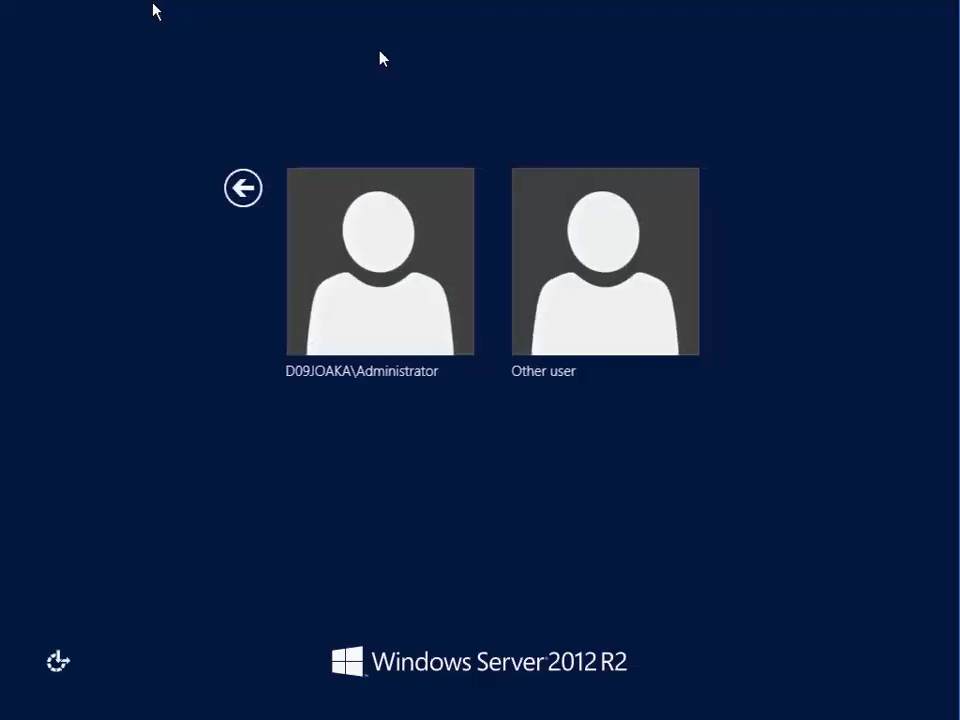
- Try signing in via Other user as the new domain user, then dismiss the refusal error
left_click(585, 302)
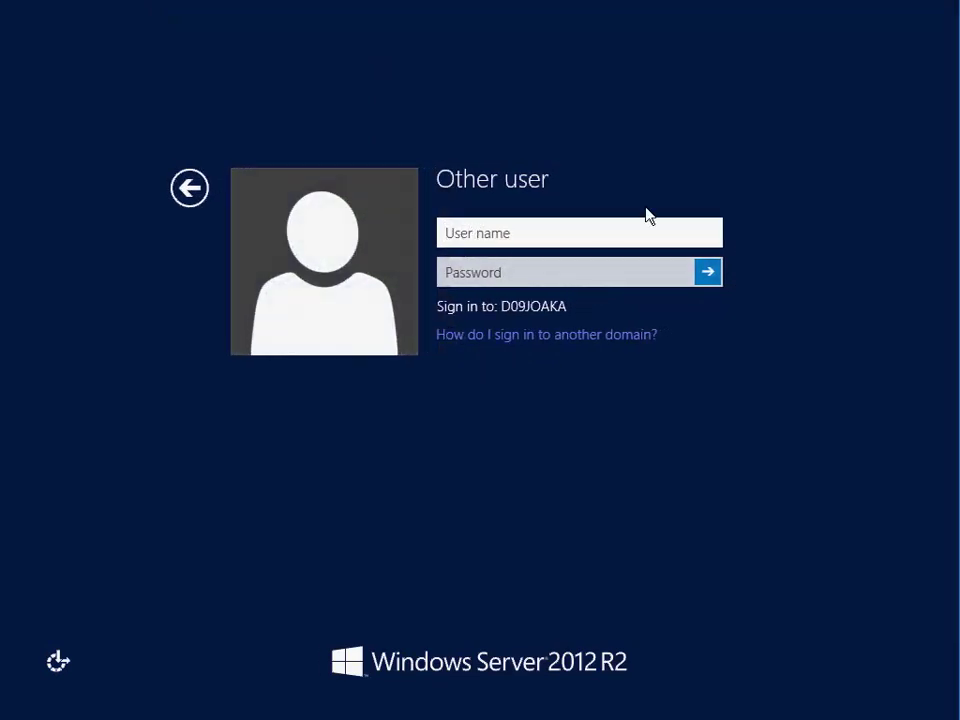
type("jocke")
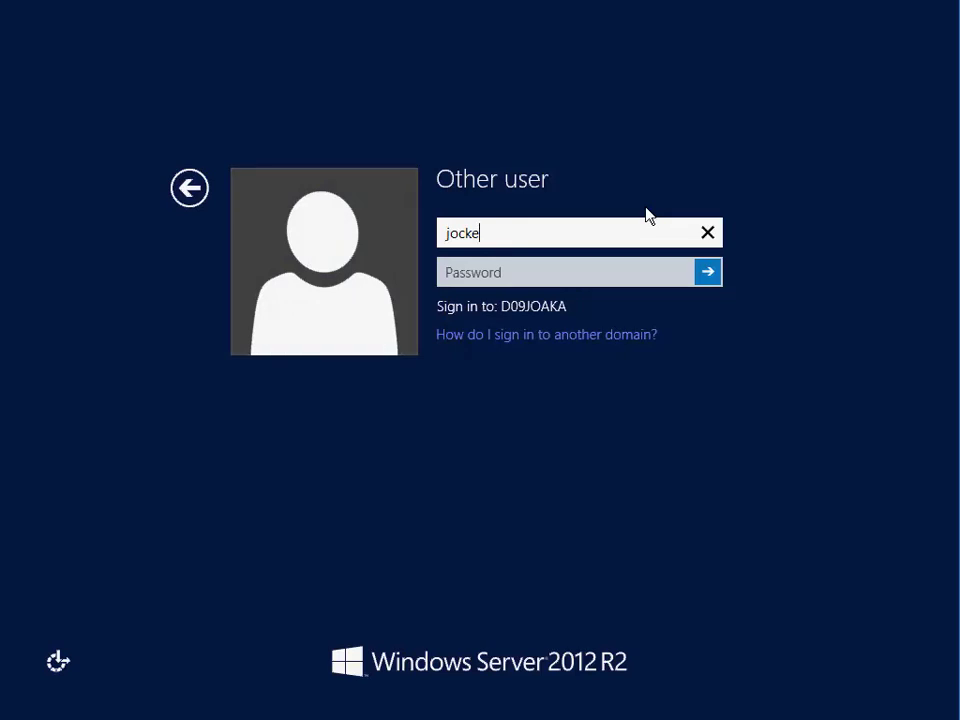
type("@d09joaka")
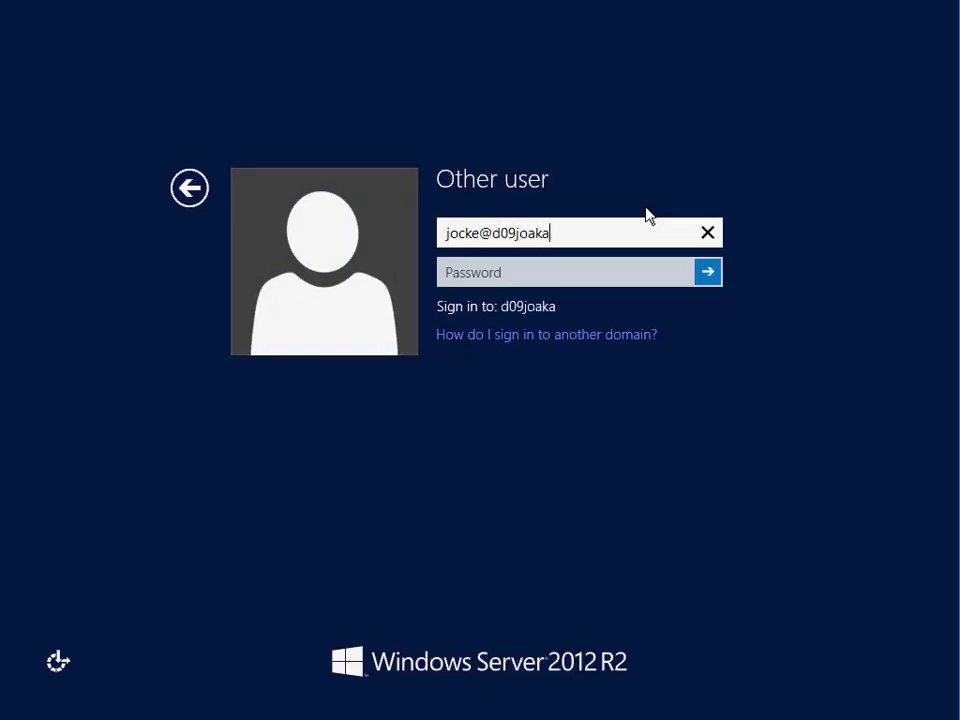
type(".local")
key("BackSpace")
key("BackSpace")
key("BackSpace")
key("BackSpace")
key("BackSpace")
key("BackSpace")
key("BackSpace")
key("BackSpace")
key("BackSpace")
key("BackSpace")
key("BackSpace")
key("BackSpace")
key("BackSpace")
key("BackSpace")
key("BackSpace")
key("BackSpace")
key("BackSpace")
key("BackSpace")
key("BackSpace")
key("BackSpace")
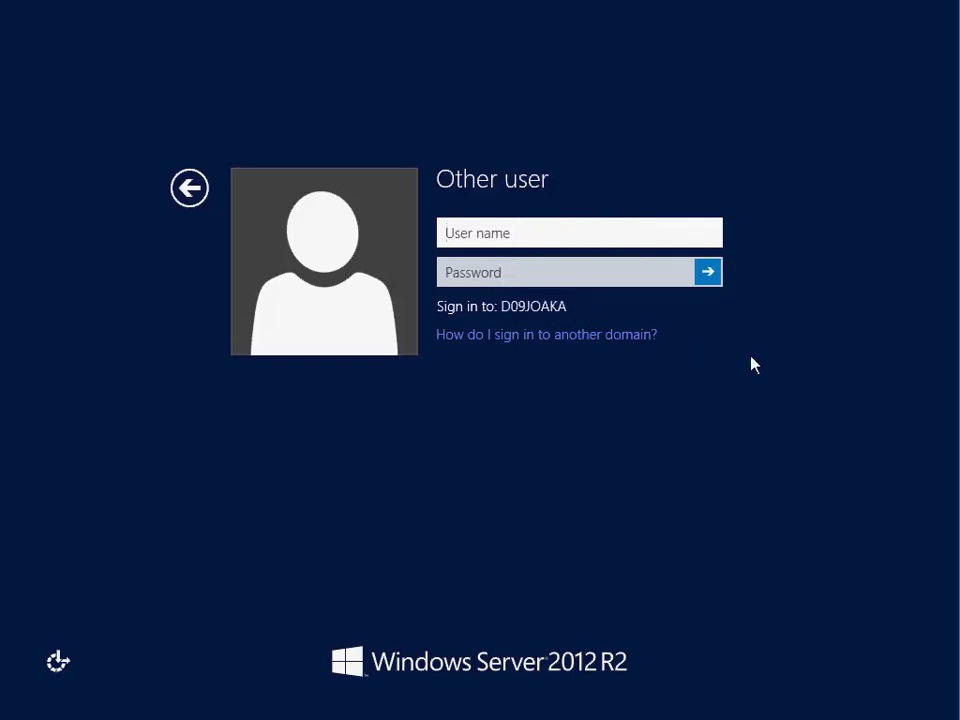
type(".\\loca")
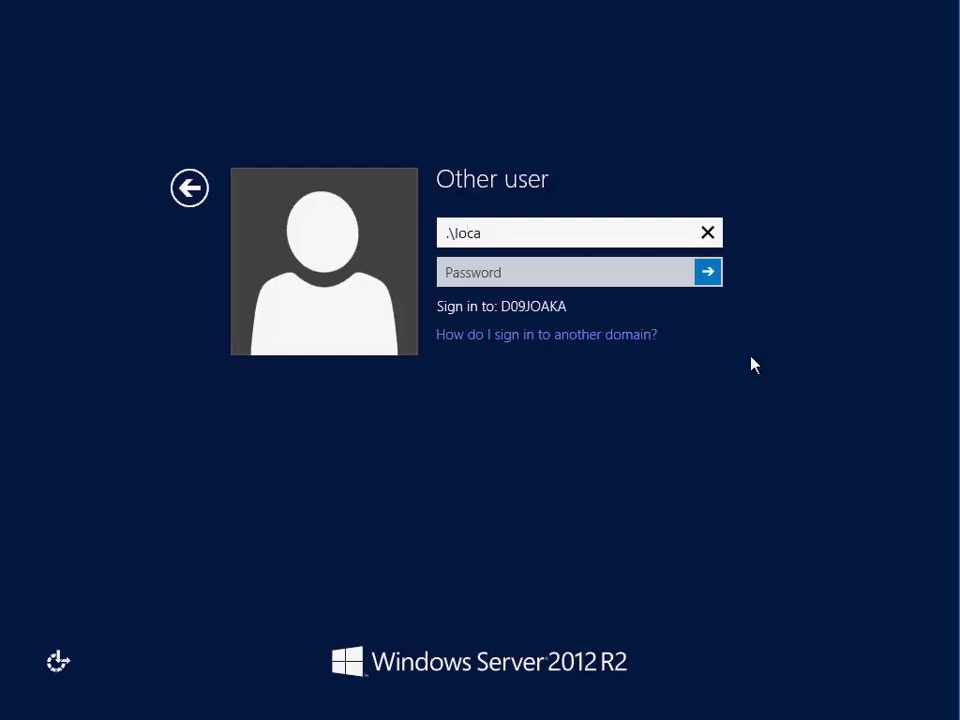
type("luseraccount")
key("BackSpace")
key("BackSpace")
key("BackSpace")
key("BackSpace")
key("BackSpace")
key("BackSpace")
key("BackSpace")
key("BackSpace")
key("BackSpace")
key("BackSpace")
key("BackSpace")
key("BackSpace")
key("BackSpace")
key("BackSpace")
key("BackSpace")
key("BackSpace")
key("BackSpace")
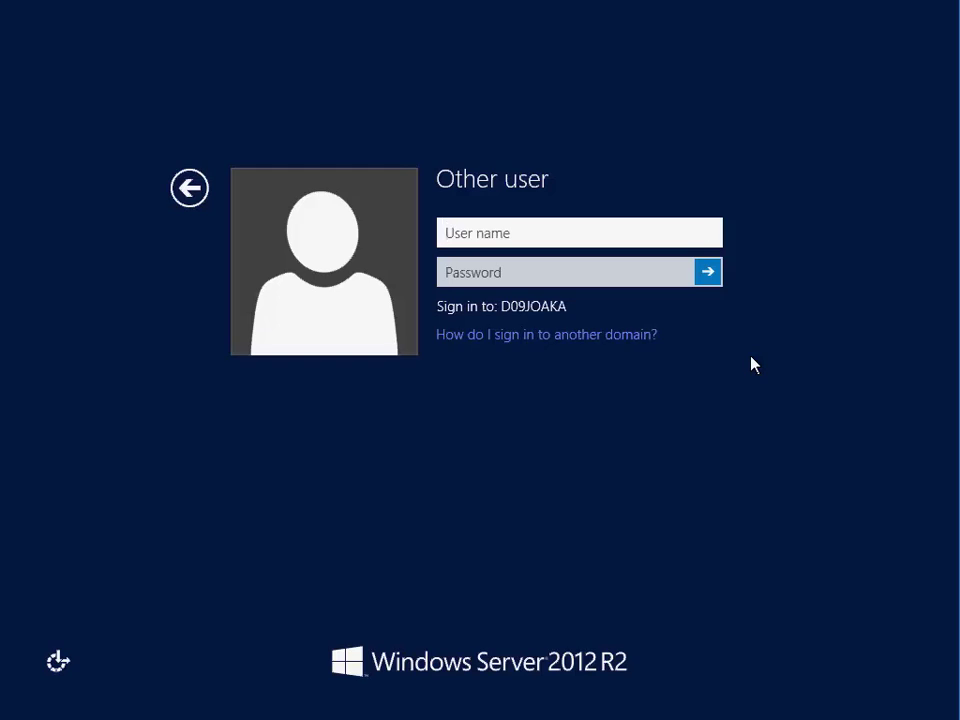
type("jocke")
key("Tab")
type("•••")
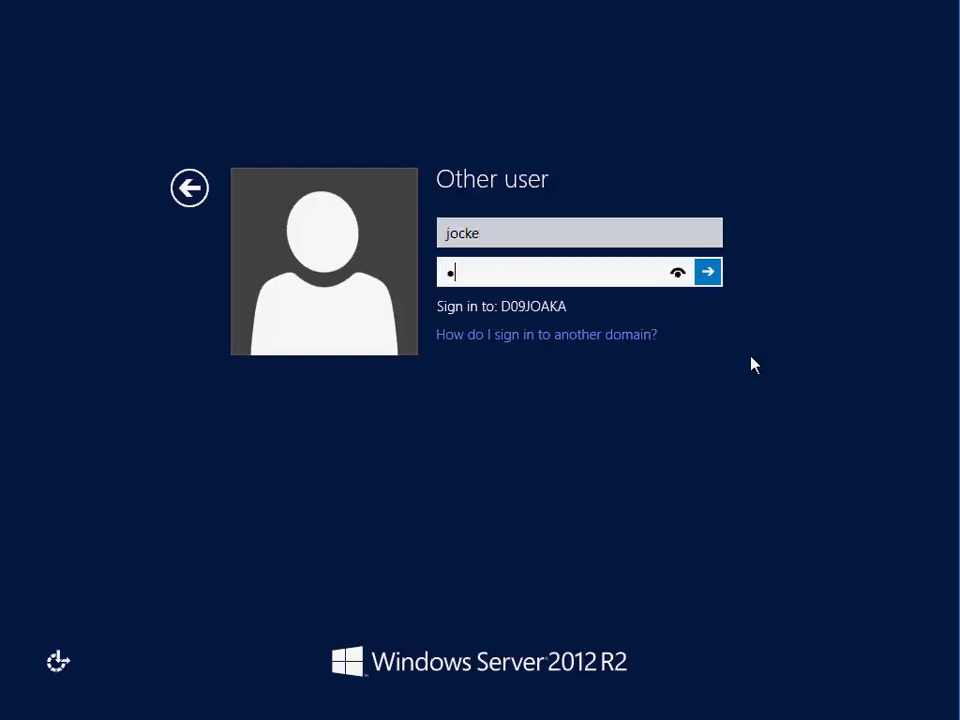
type("••")
key("Return")
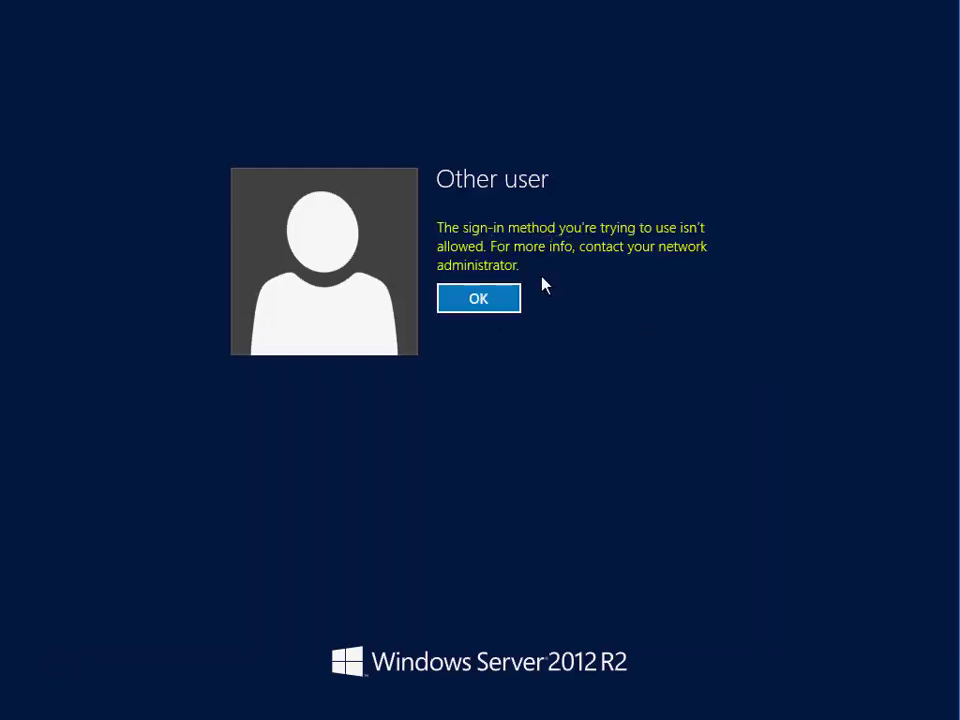
left_click(468, 308)
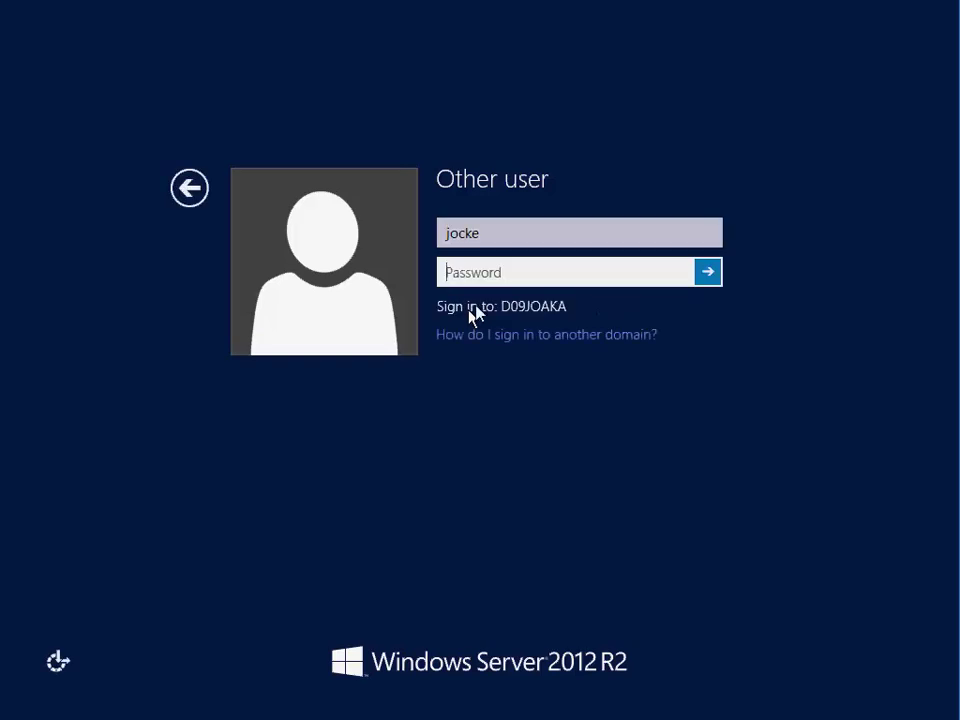
- Sign in as administrator with the account password instead
key("shift+Tab")
type("admi")
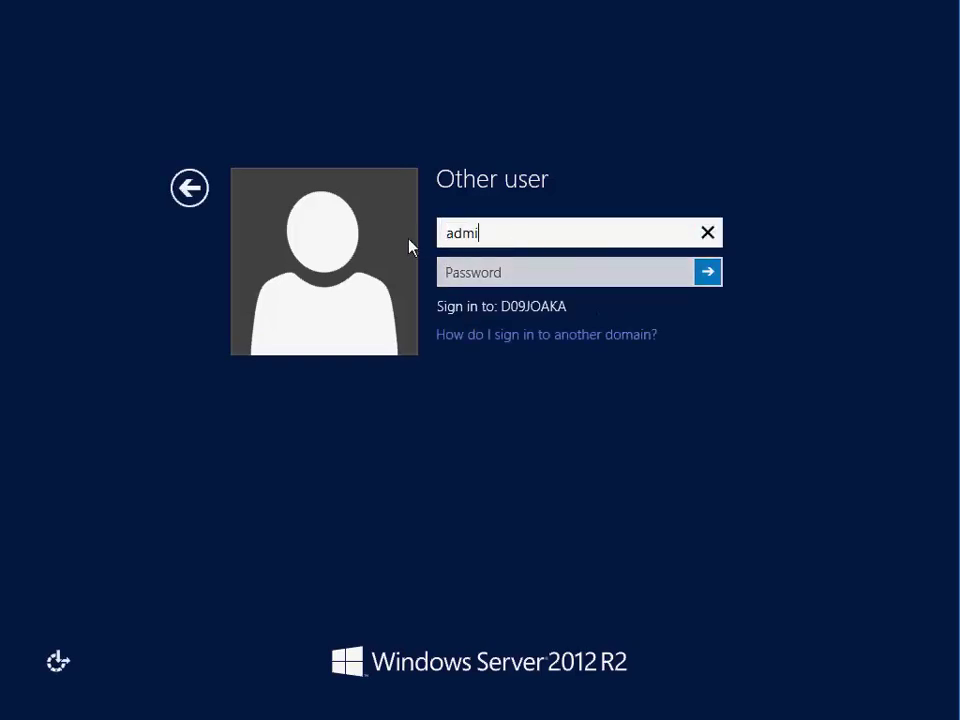
type("nistrator")
key("Tab")
type("•")
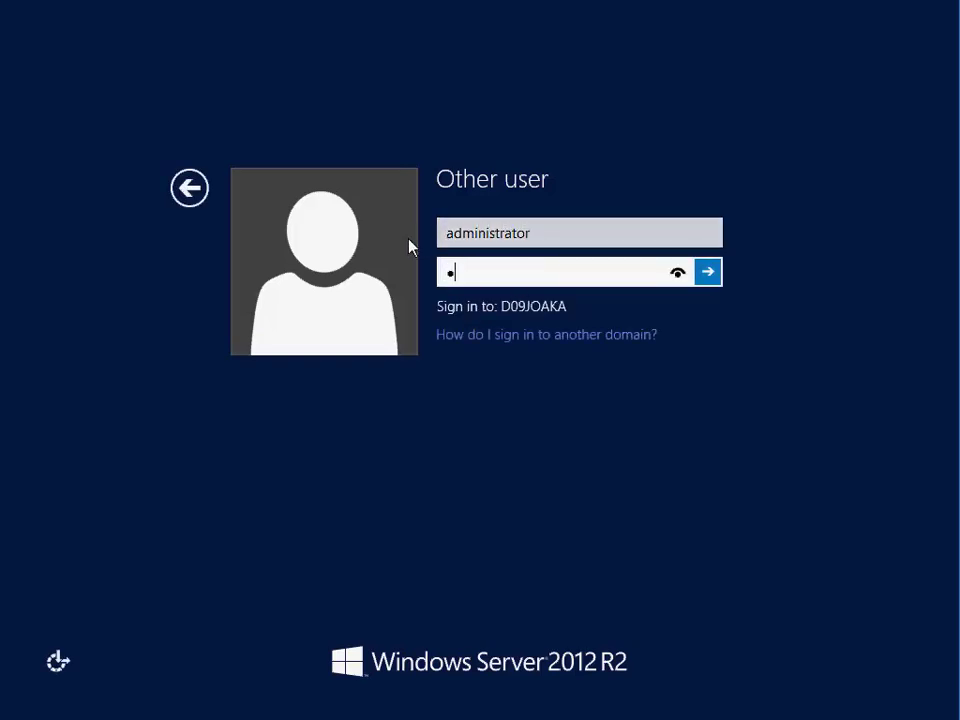
type("••••")
key("Return")
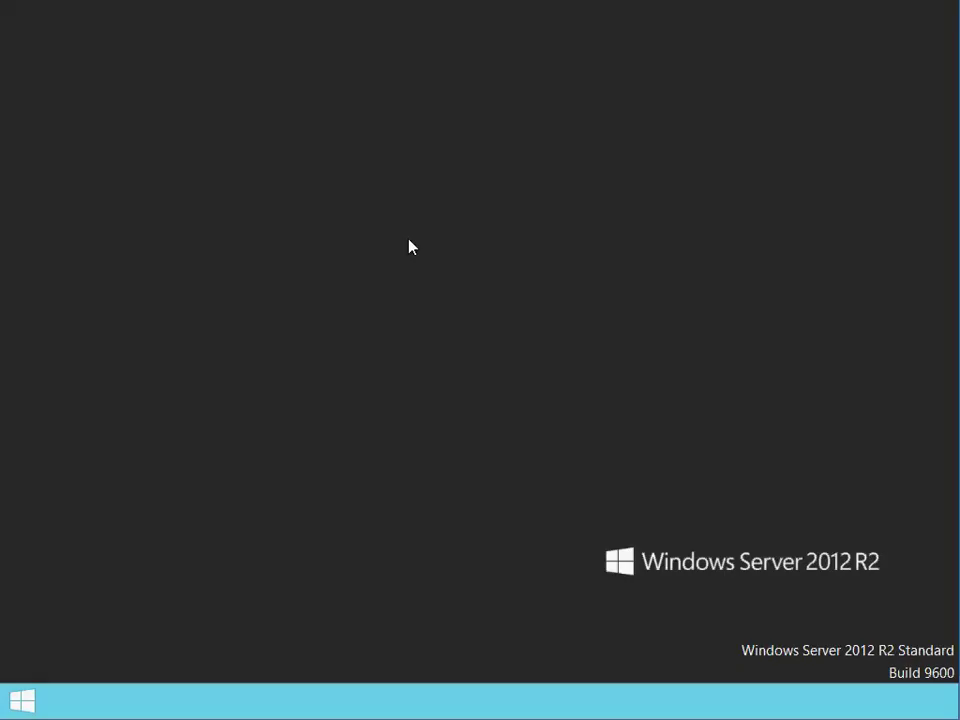